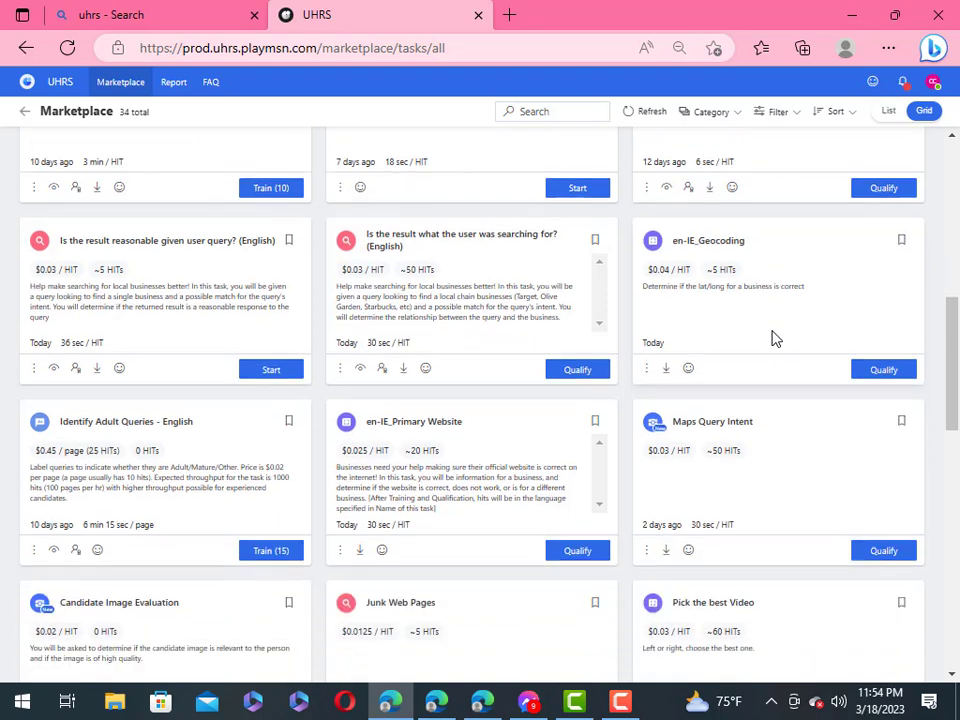
{"action": "scroll", "coordinate": [767, 319], "scroll_direction": "down", "scroll_amount": 1}
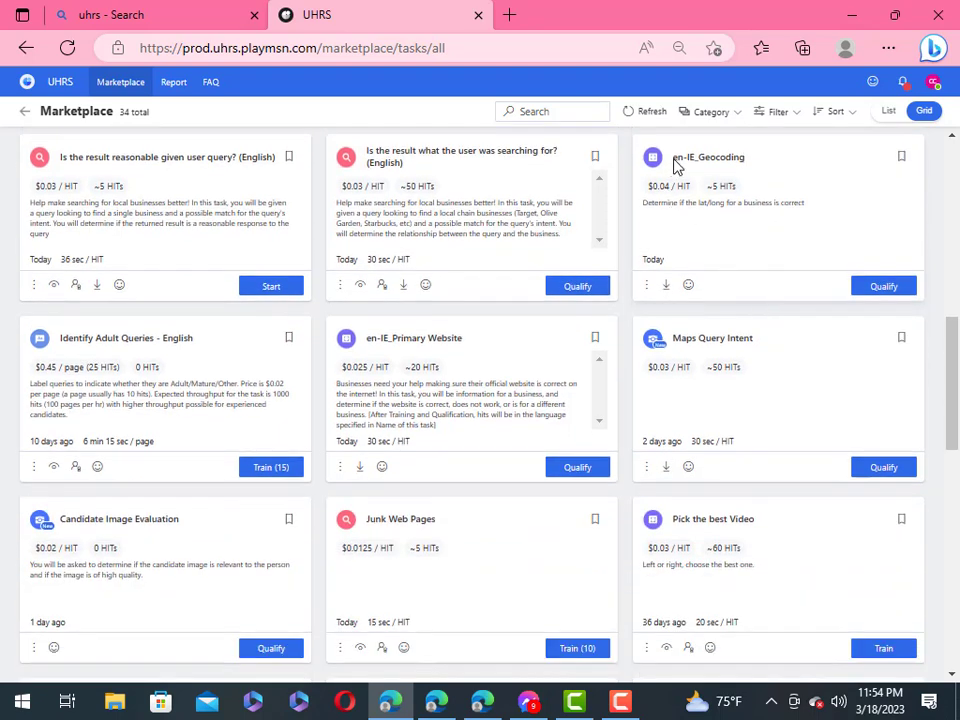
Step: Open the en-IE_Geocoding qualification prompt showing 4 attempts and a 15-HIT test
{"action": "left_click_drag", "start_coordinate": [674, 158], "coordinate": [729, 176]}
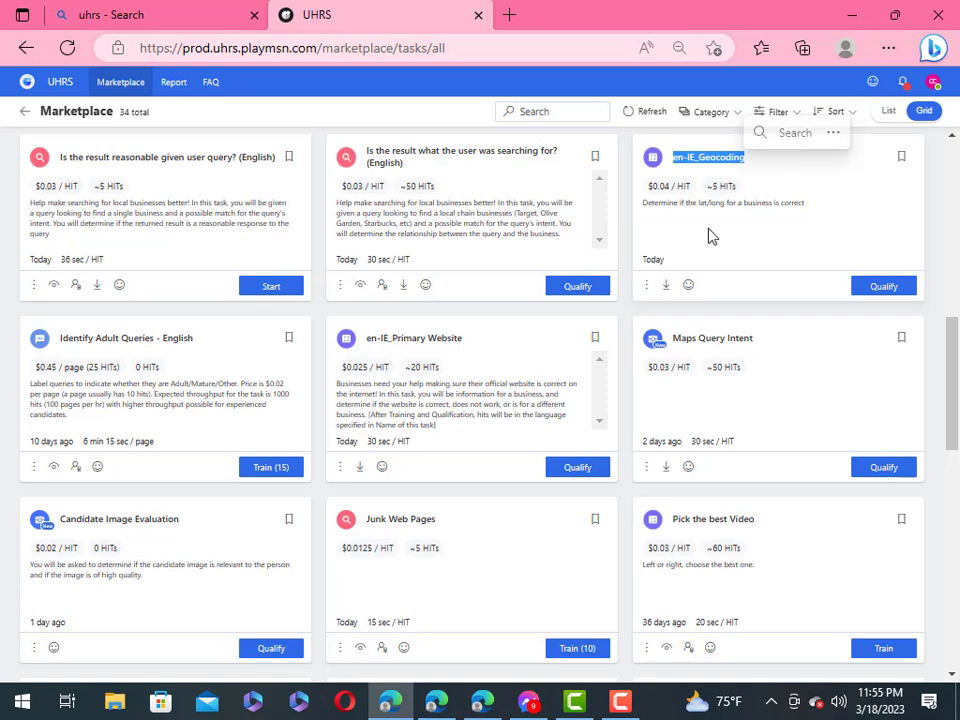
{"action": "left_click", "coordinate": [704, 238]}
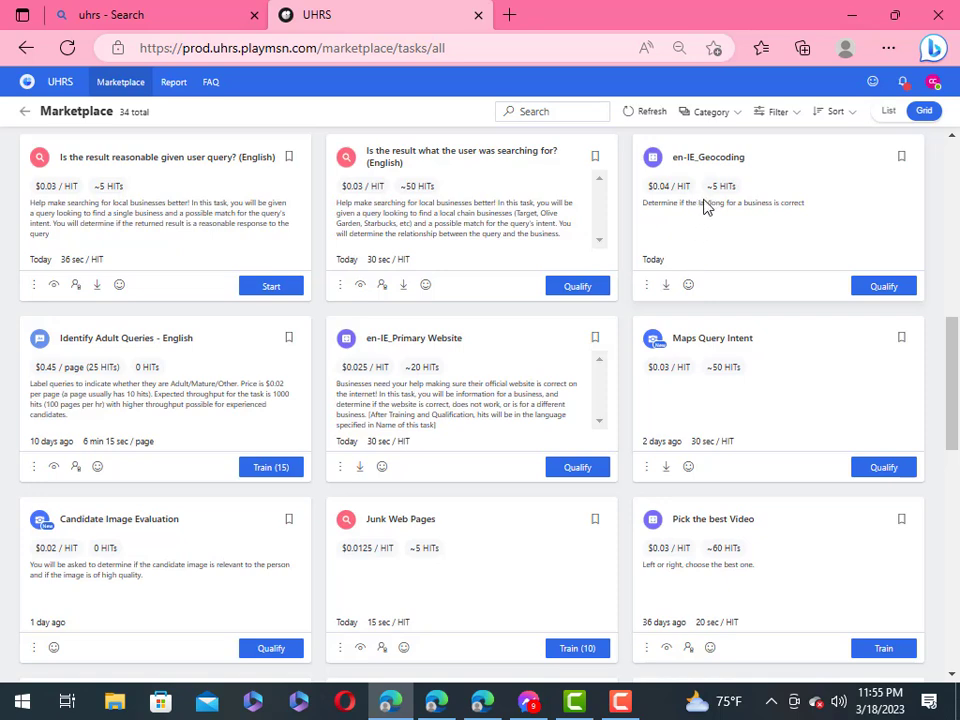
{"action": "left_click", "coordinate": [875, 288]}
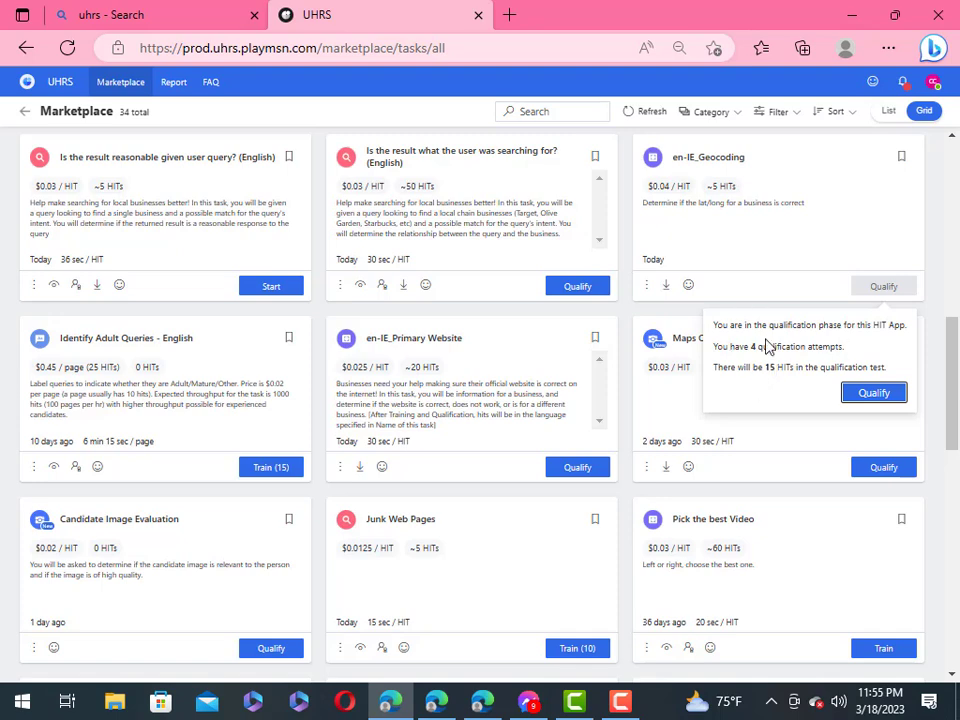
{"action": "left_click", "coordinate": [758, 238]}
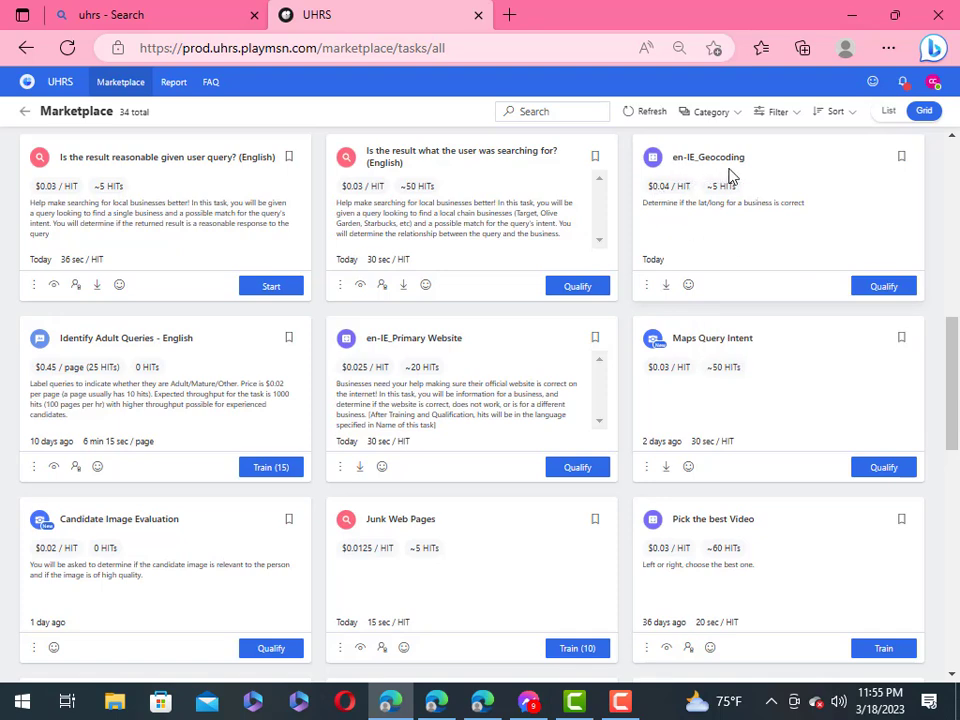
{"action": "left_click", "coordinate": [876, 290]}
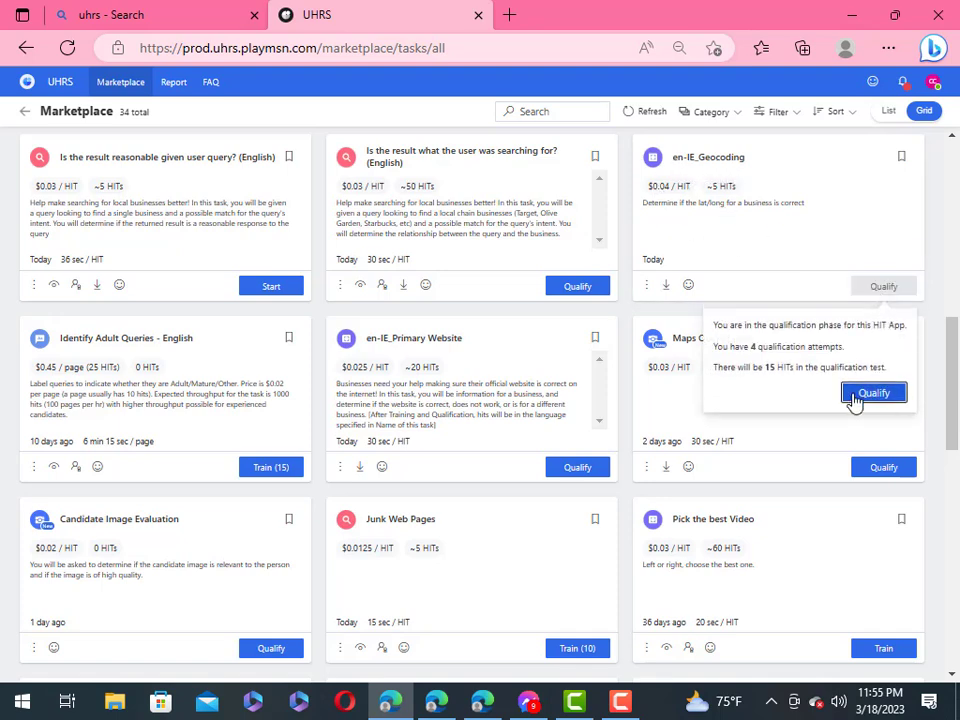
Step: Begin the qualification test and submit the first HIT as Correct, Other 'ok', Small
{"action": "left_click", "coordinate": [868, 400]}
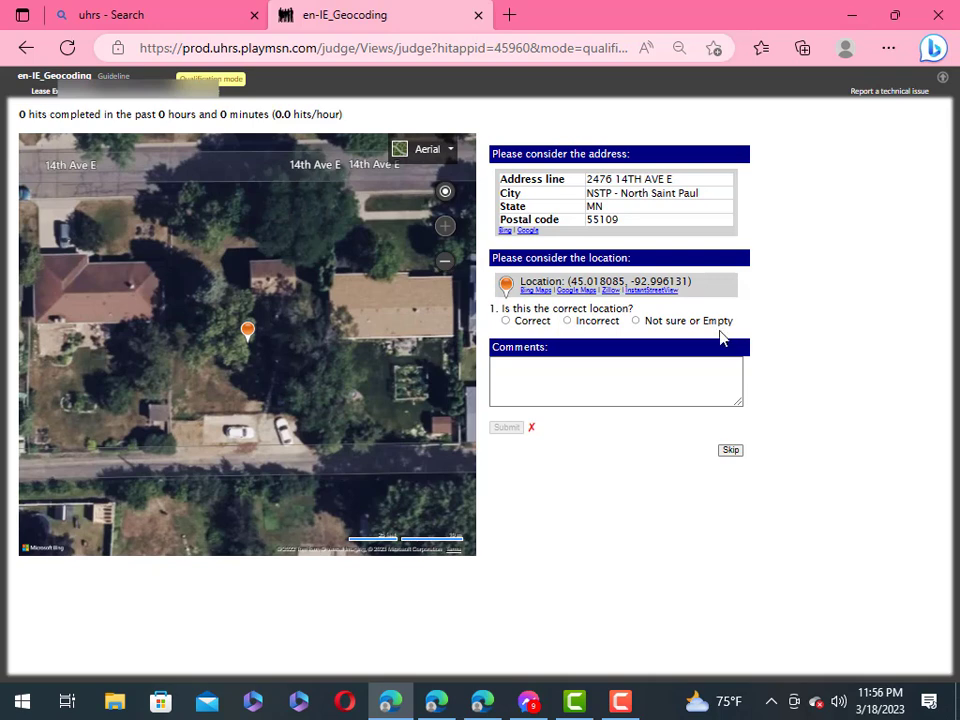
{"action": "left_click", "coordinate": [506, 321]}
{"action": "left_click", "coordinate": [505, 408]}
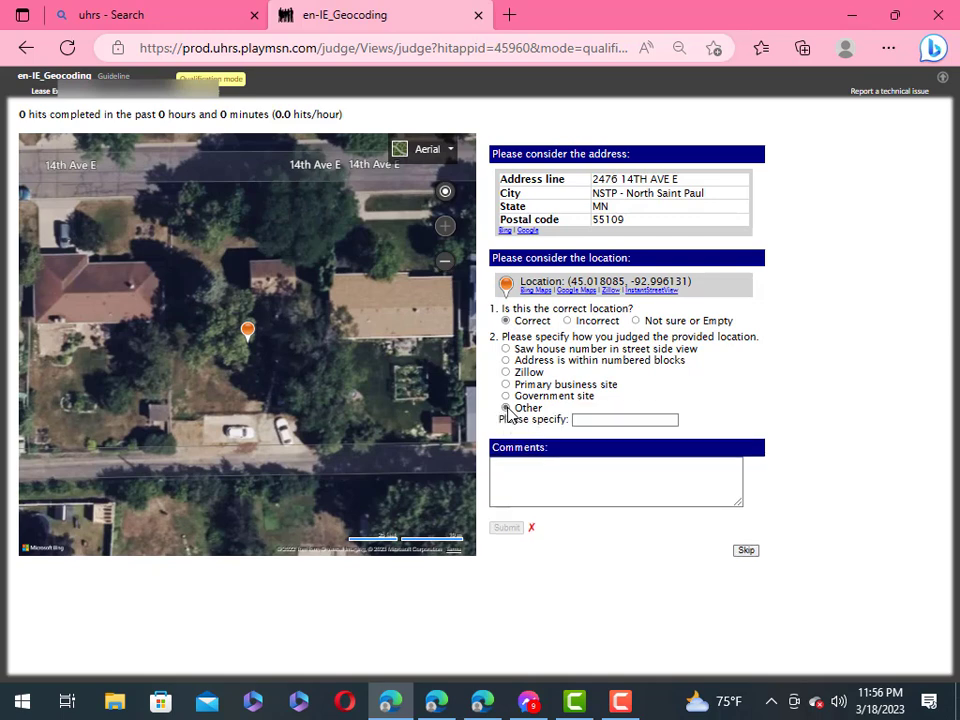
{"action": "left_click", "coordinate": [587, 421]}
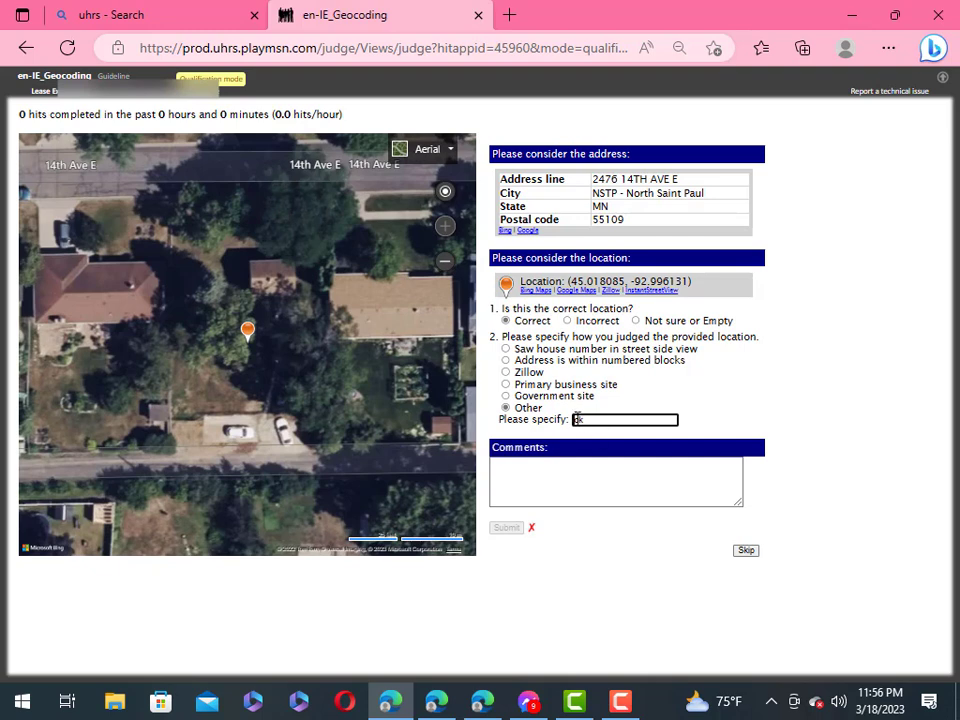
{"action": "right_click", "coordinate": [583, 419]}
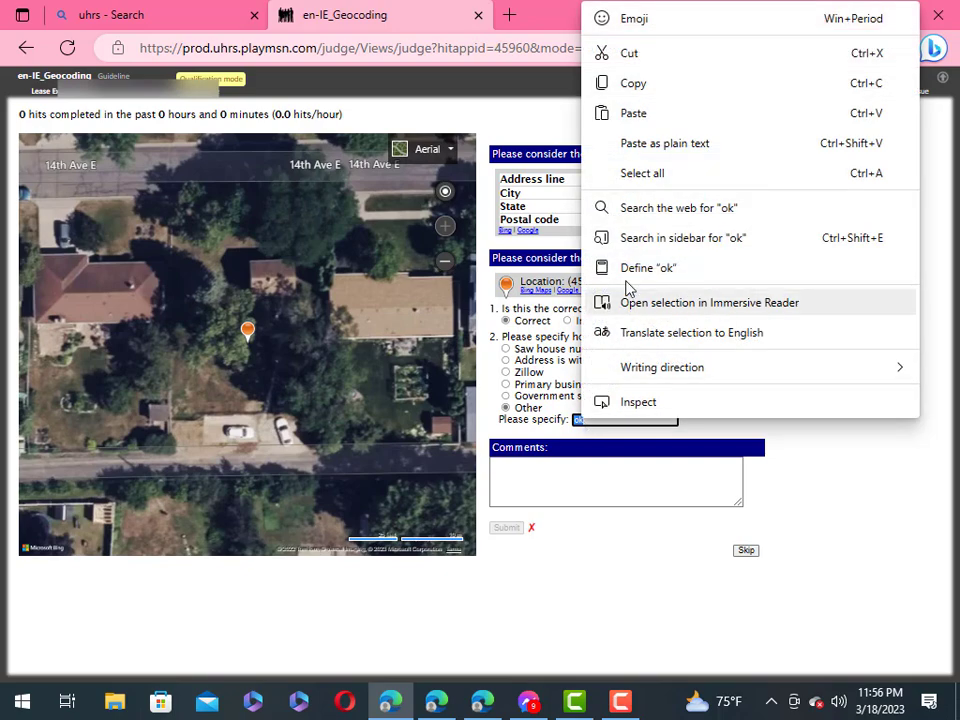
{"action": "left_click", "coordinate": [645, 84]}
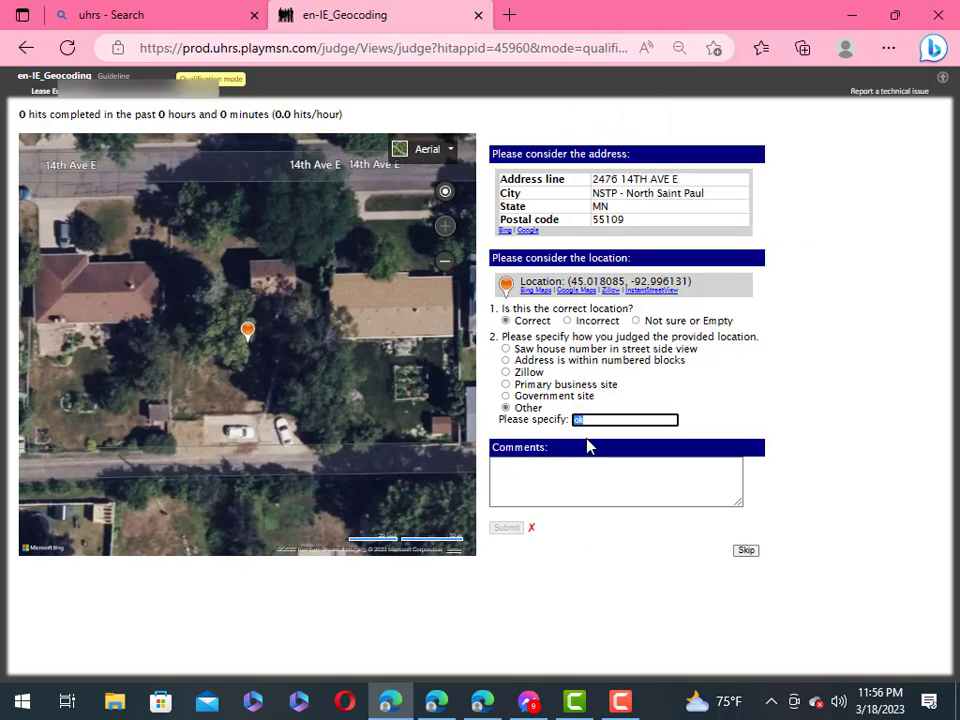
{"action": "left_click", "coordinate": [563, 478]}
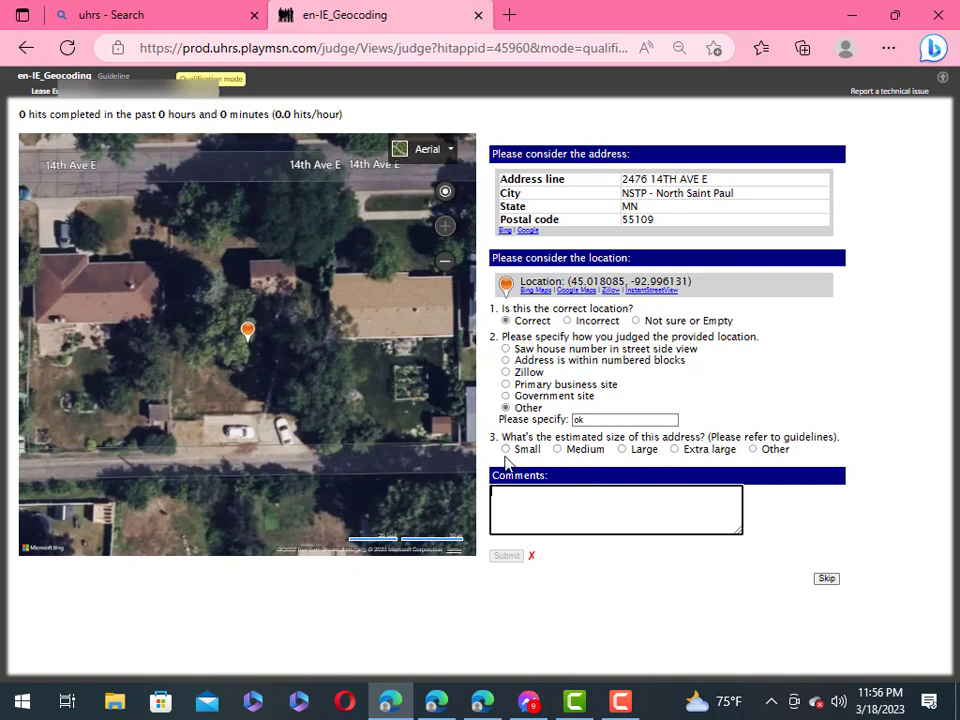
{"action": "left_click", "coordinate": [727, 395]}
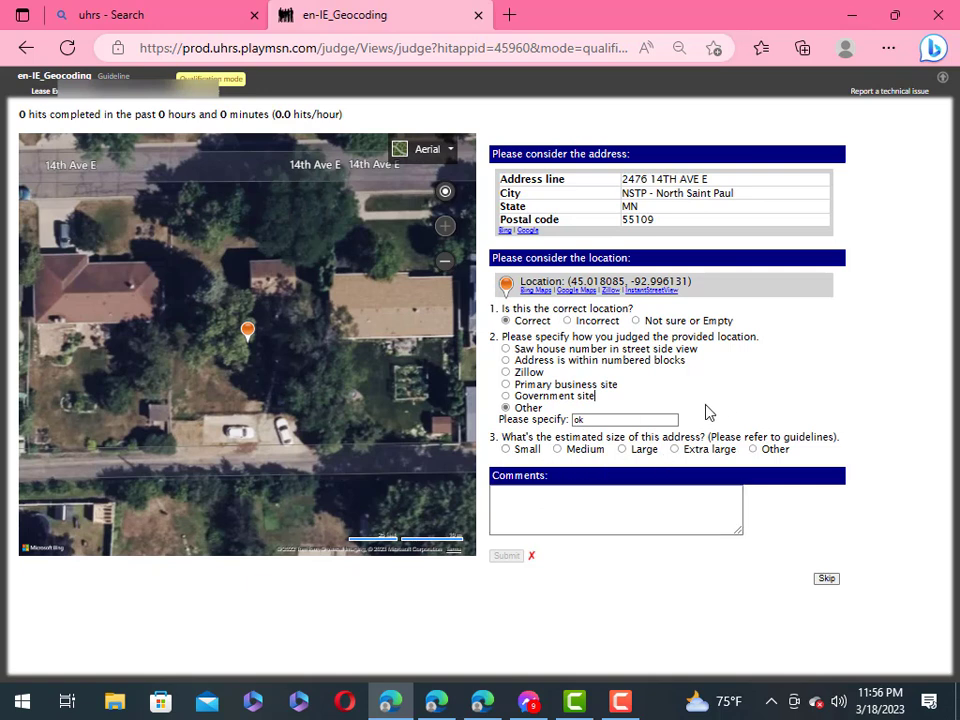
{"action": "left_click", "coordinate": [507, 451]}
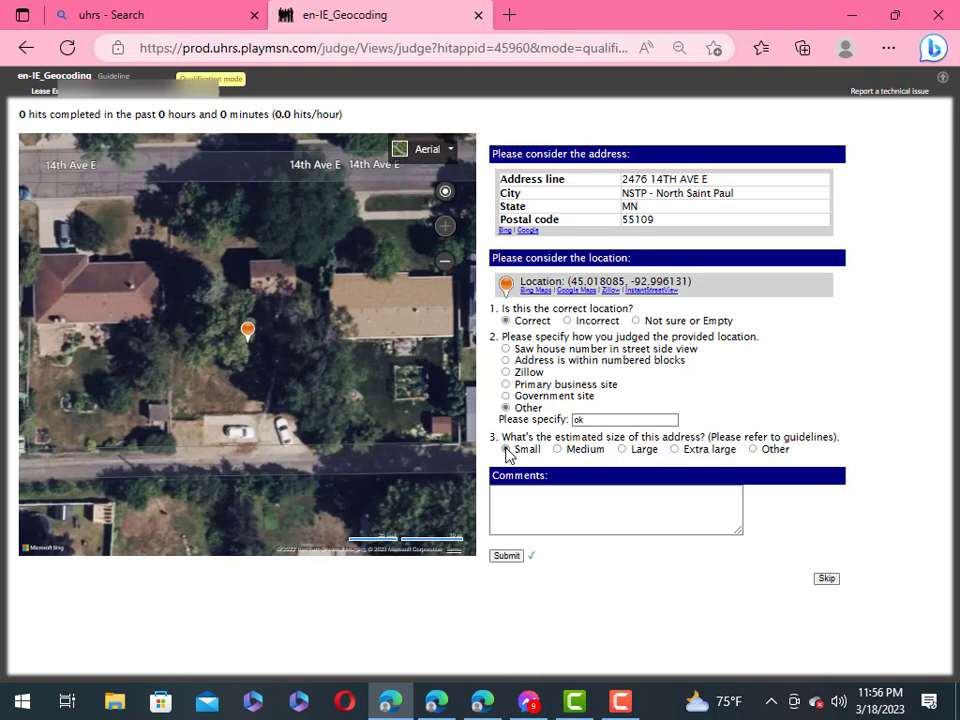
{"action": "left_click", "coordinate": [507, 556]}
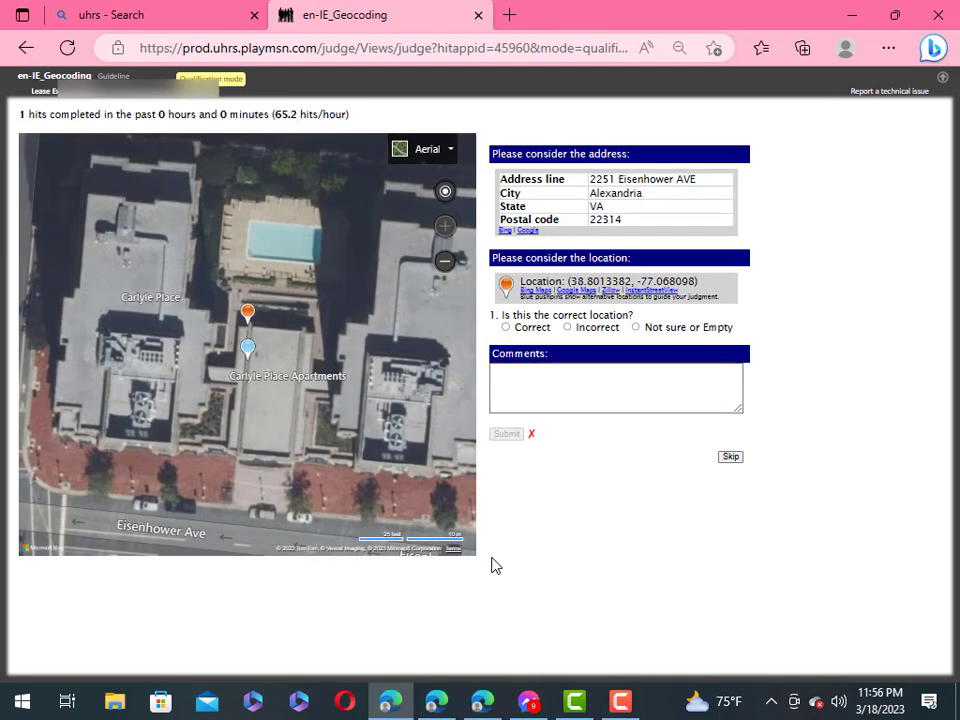
{"action": "left_click", "coordinate": [506, 327]}
{"action": "left_click", "coordinate": [506, 414]}
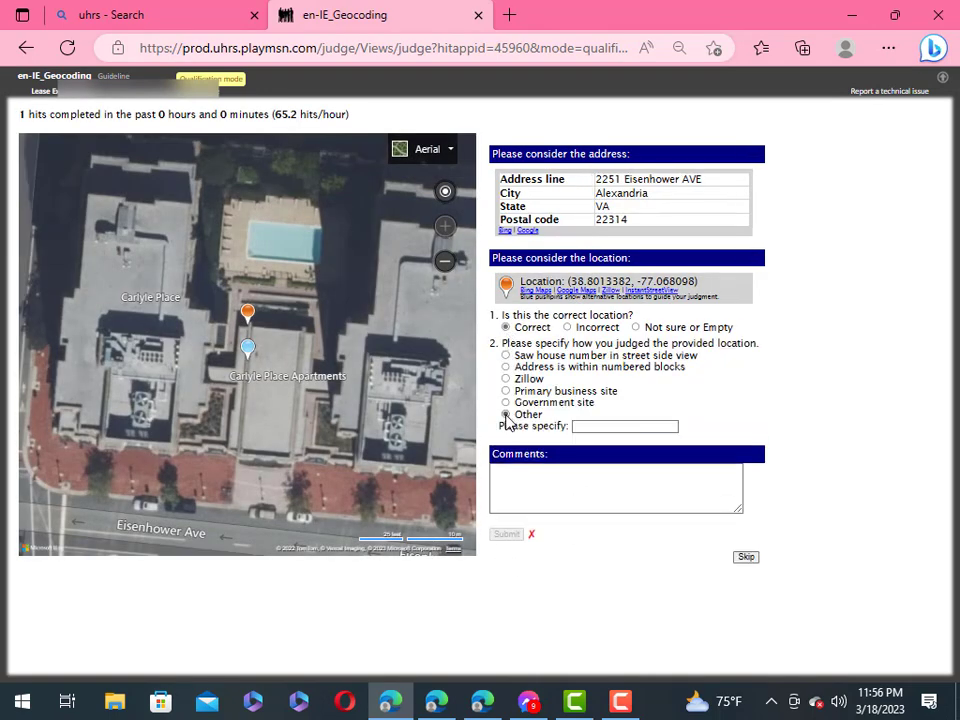
{"action": "right_click", "coordinate": [589, 429]}
{"action": "key", "text": "Escape"}
{"action": "type", "text": "ok"}
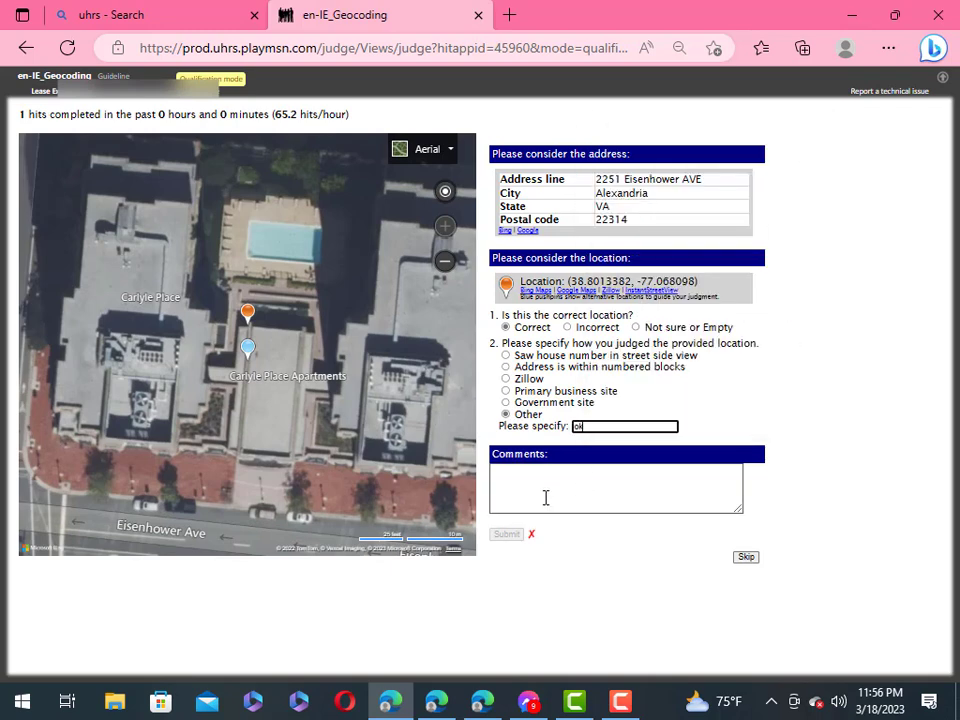
{"action": "left_click", "coordinate": [748, 409]}
{"action": "left_click", "coordinate": [506, 456]}
{"action": "left_click", "coordinate": [508, 563]}
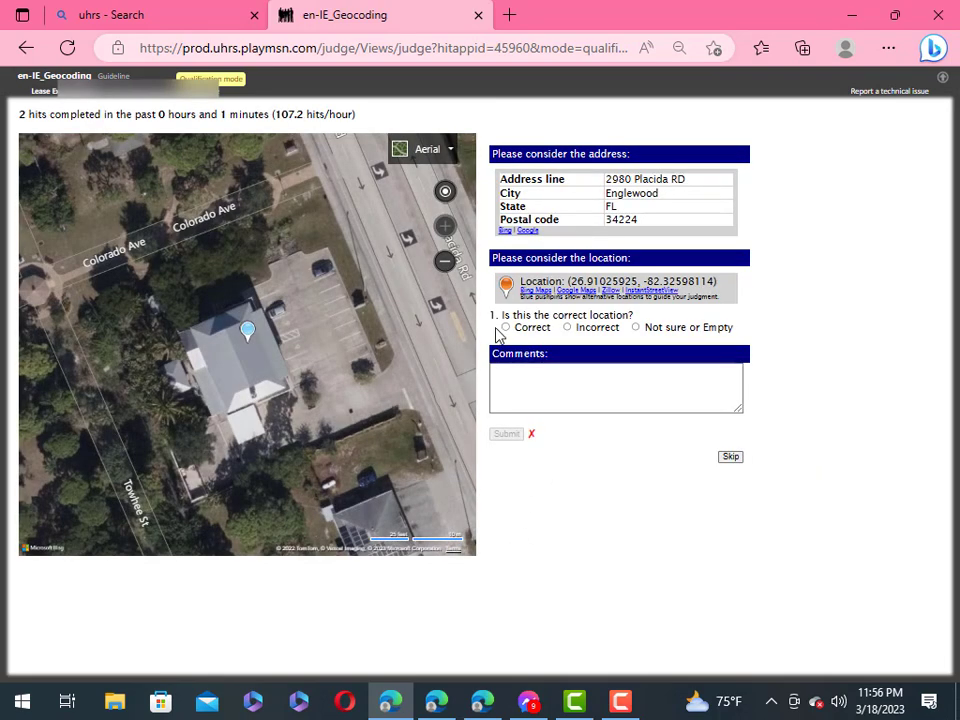
{"action": "left_click", "coordinate": [506, 328]}
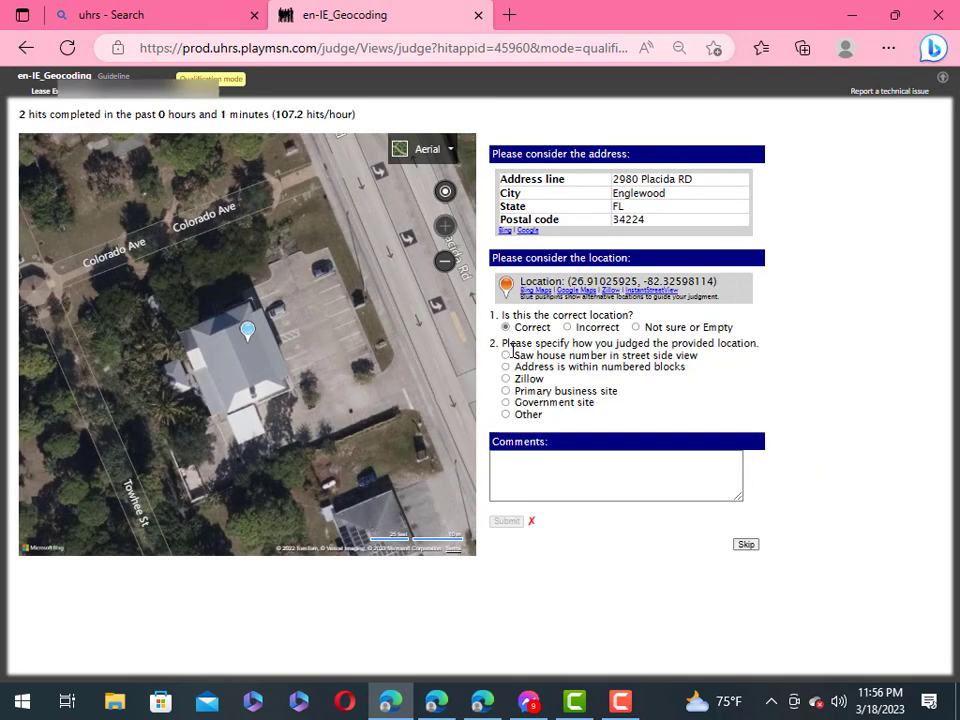
{"action": "left_click", "coordinate": [506, 414]}
{"action": "left_click", "coordinate": [601, 427]}
{"action": "right_click", "coordinate": [601, 428]}
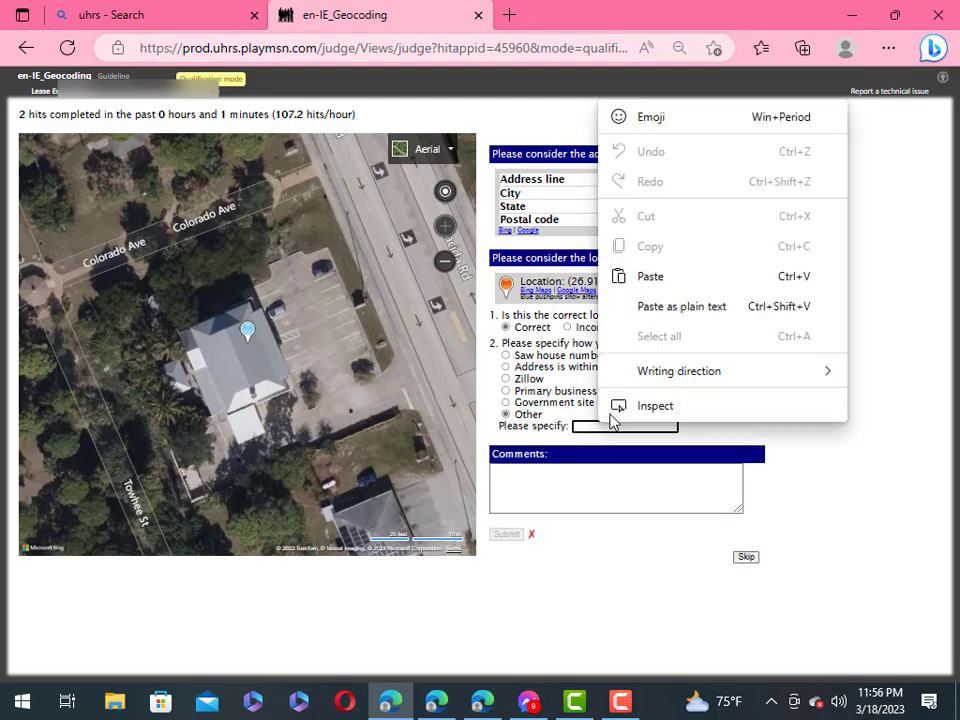
{"action": "left_click", "coordinate": [656, 306]}
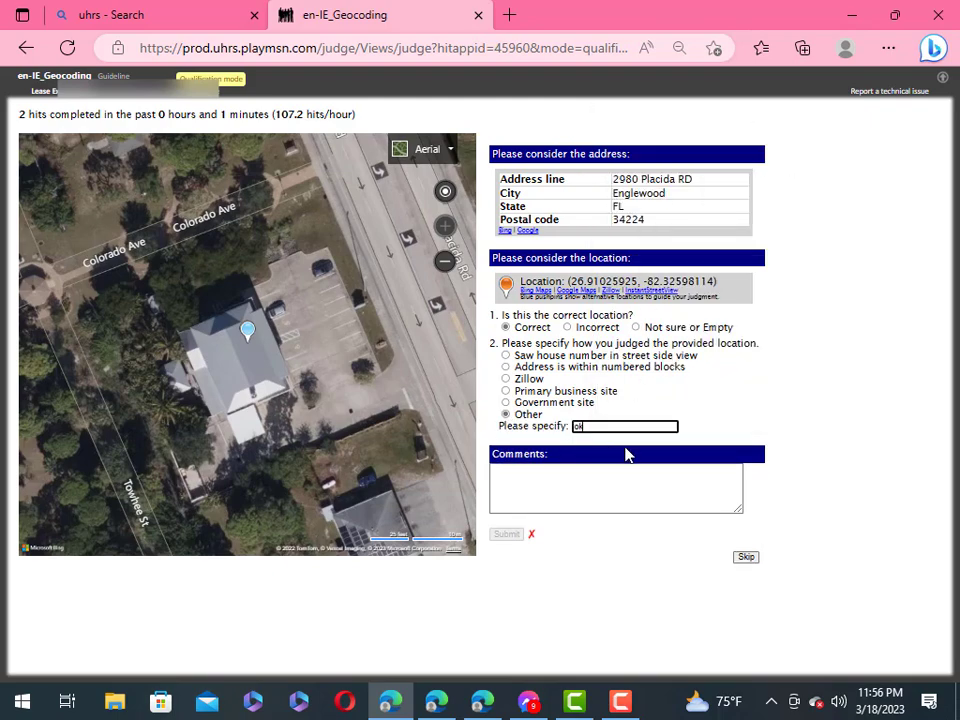
{"action": "left_click", "coordinate": [705, 427]}
{"action": "left_click", "coordinate": [508, 457]}
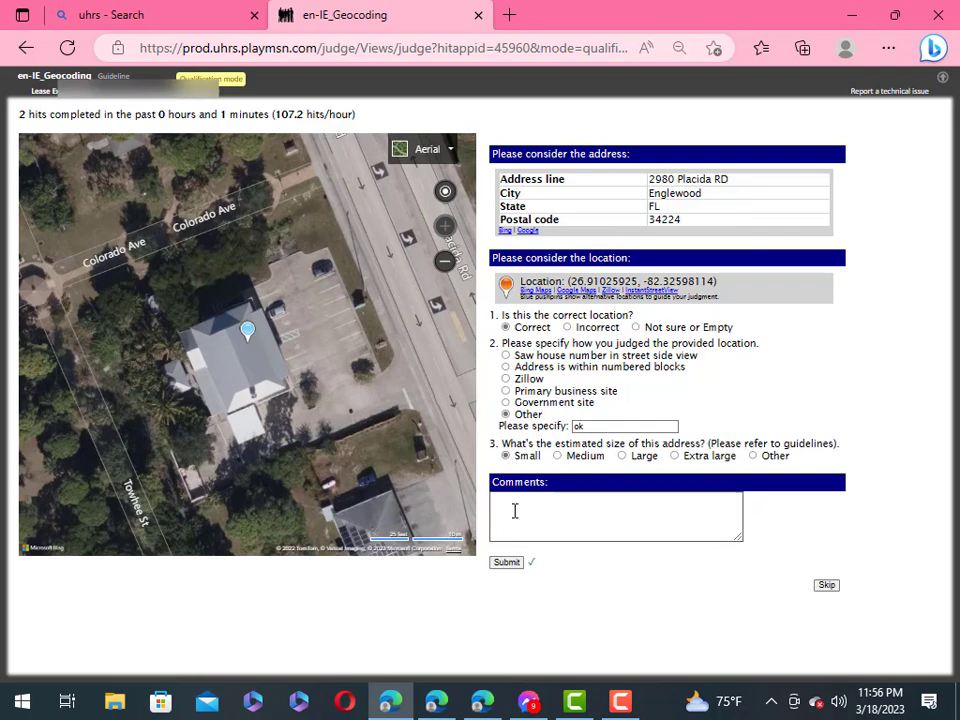
{"action": "left_click", "coordinate": [507, 563]}
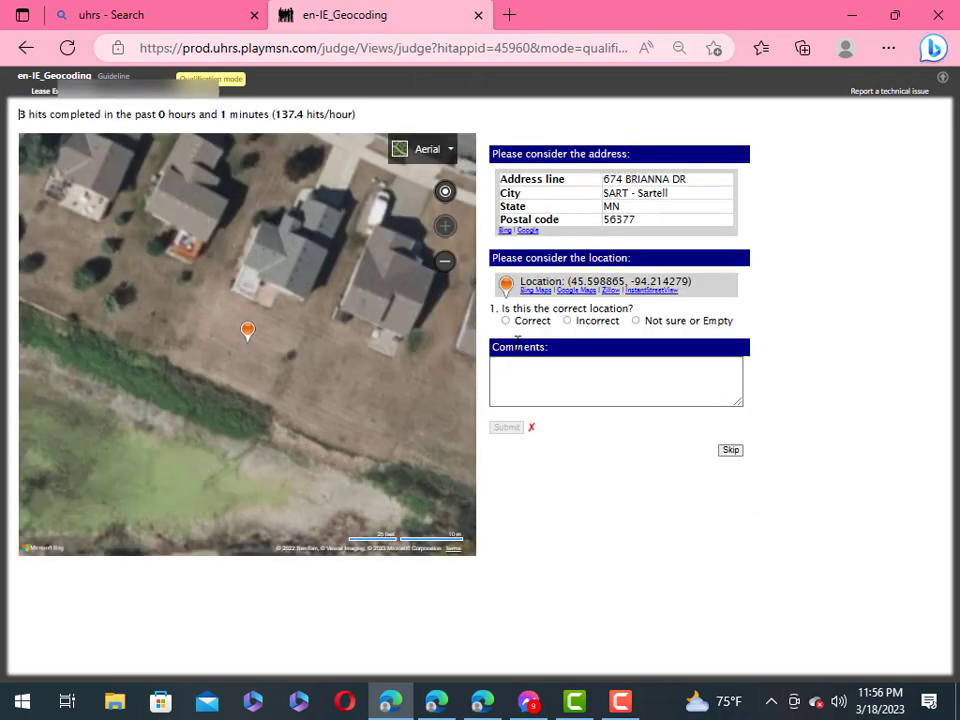
Step: Submit the fourth HIT as Correct, Other 'ok', Small
{"action": "left_click", "coordinate": [507, 321]}
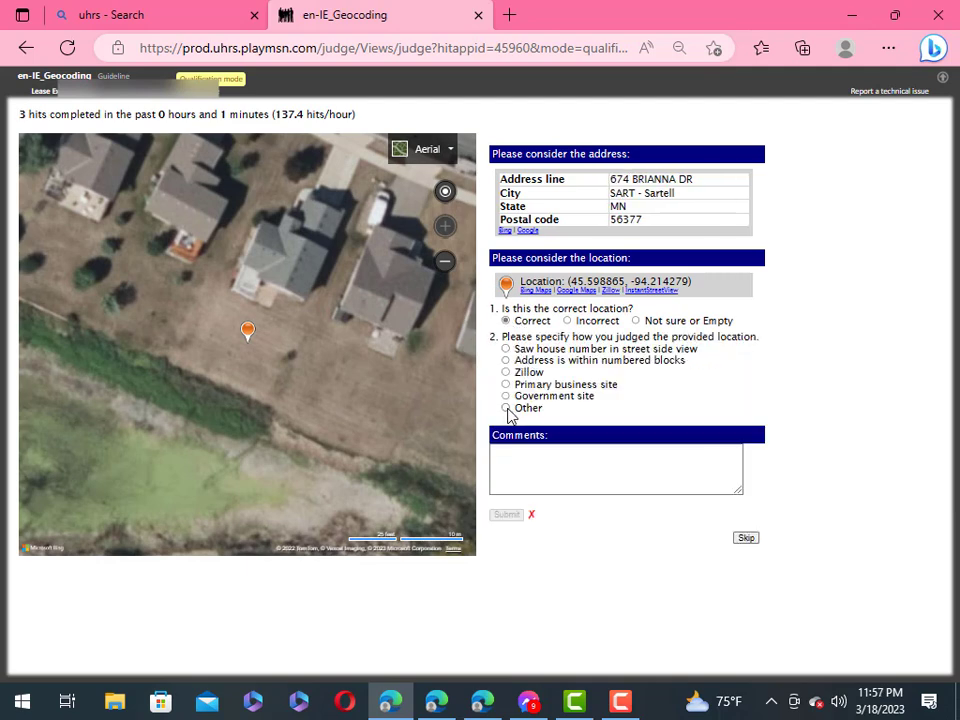
{"action": "left_click", "coordinate": [506, 408]}
{"action": "left_click", "coordinate": [598, 421]}
{"action": "right_click", "coordinate": [598, 421]}
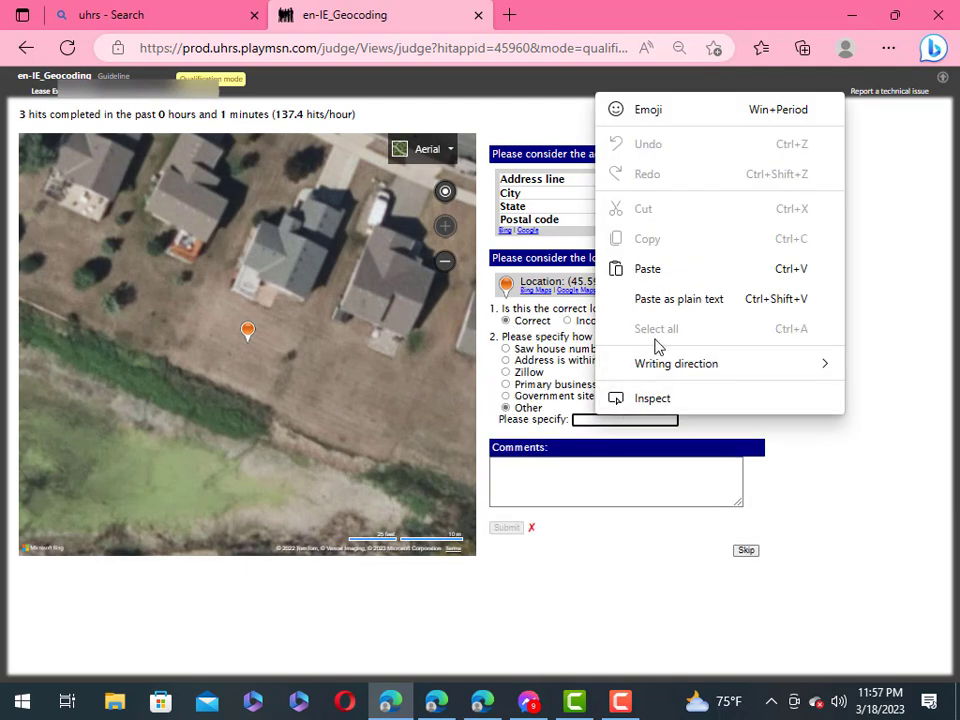
{"action": "left_click", "coordinate": [647, 269]}
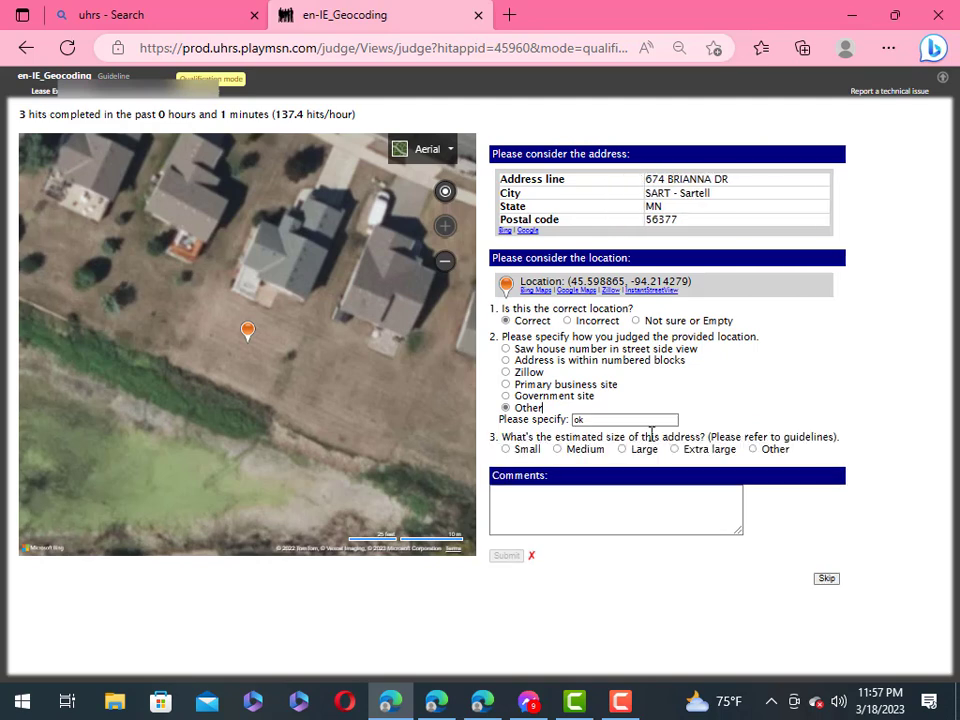
{"action": "left_click", "coordinate": [506, 450]}
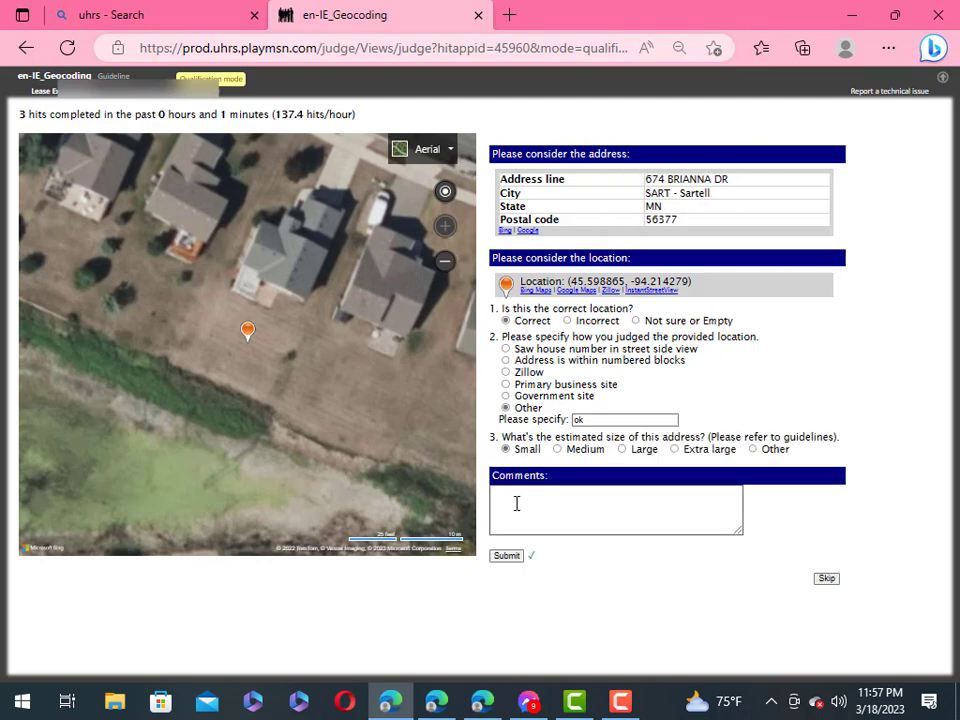
{"action": "left_click", "coordinate": [505, 556]}
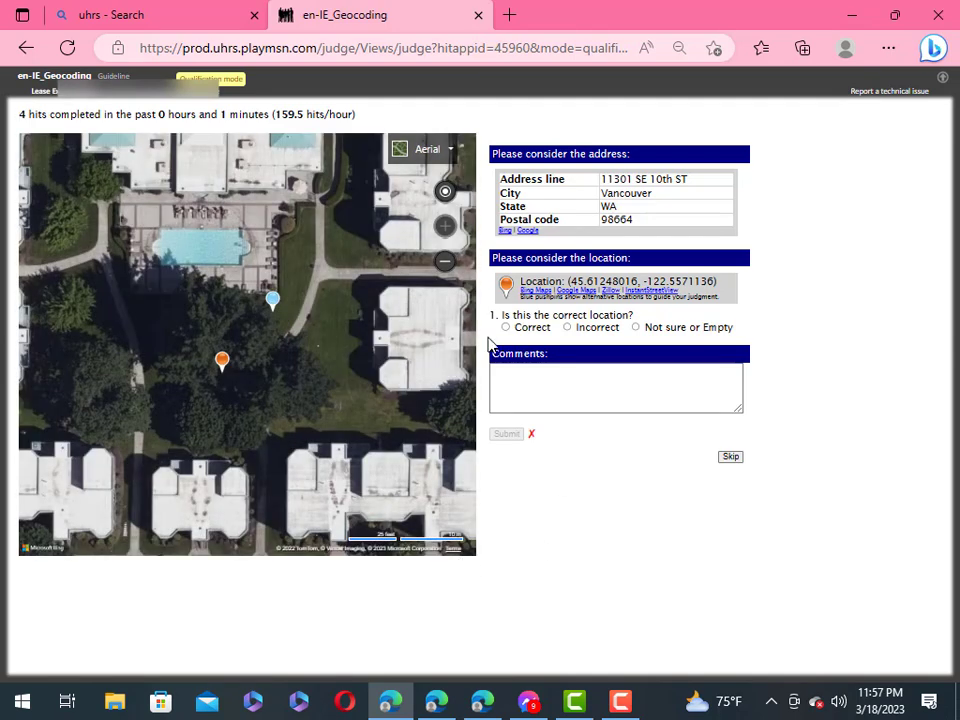
Step: Submit the fifth HIT as Correct, Other 'ok', Small
{"action": "left_click", "coordinate": [506, 327]}
{"action": "left_click", "coordinate": [506, 414]}
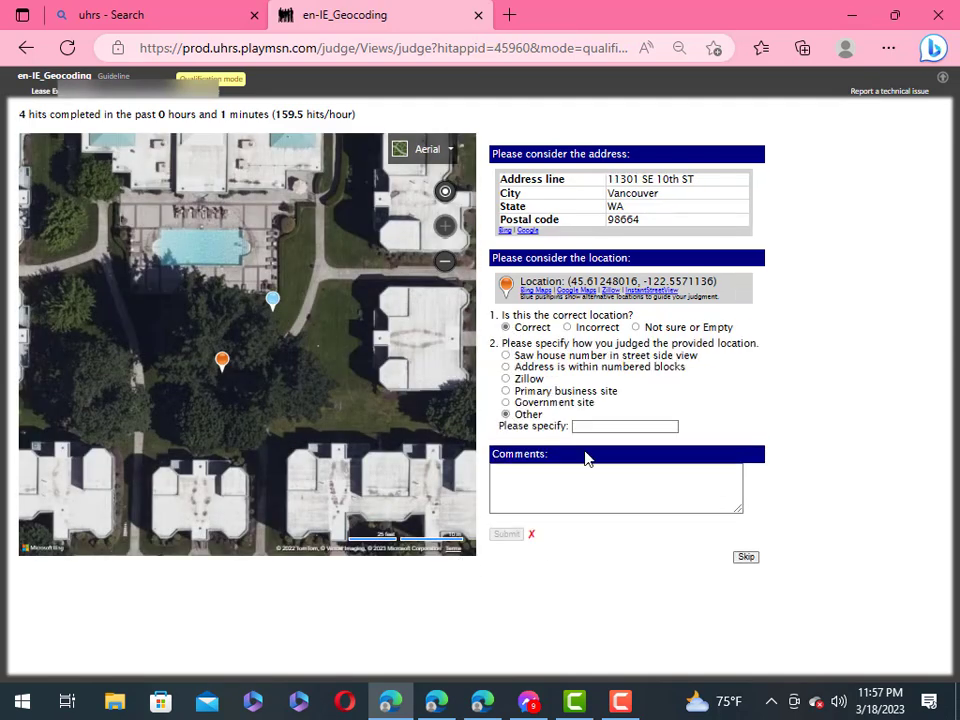
{"action": "right_click", "coordinate": [596, 426]}
{"action": "left_click", "coordinate": [650, 313]}
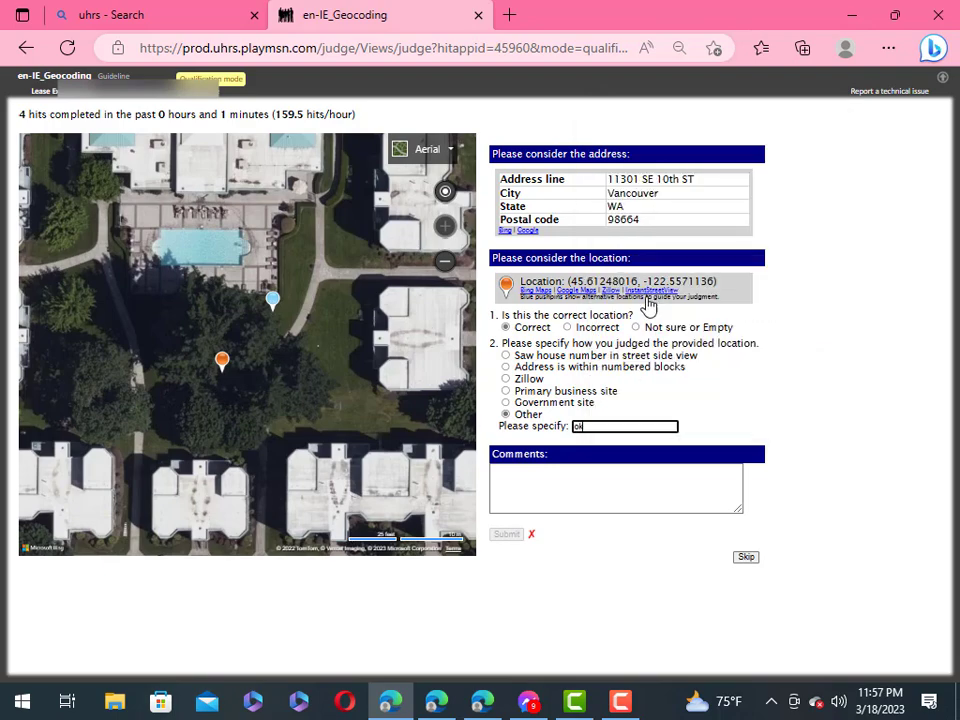
{"action": "left_click", "coordinate": [506, 455]}
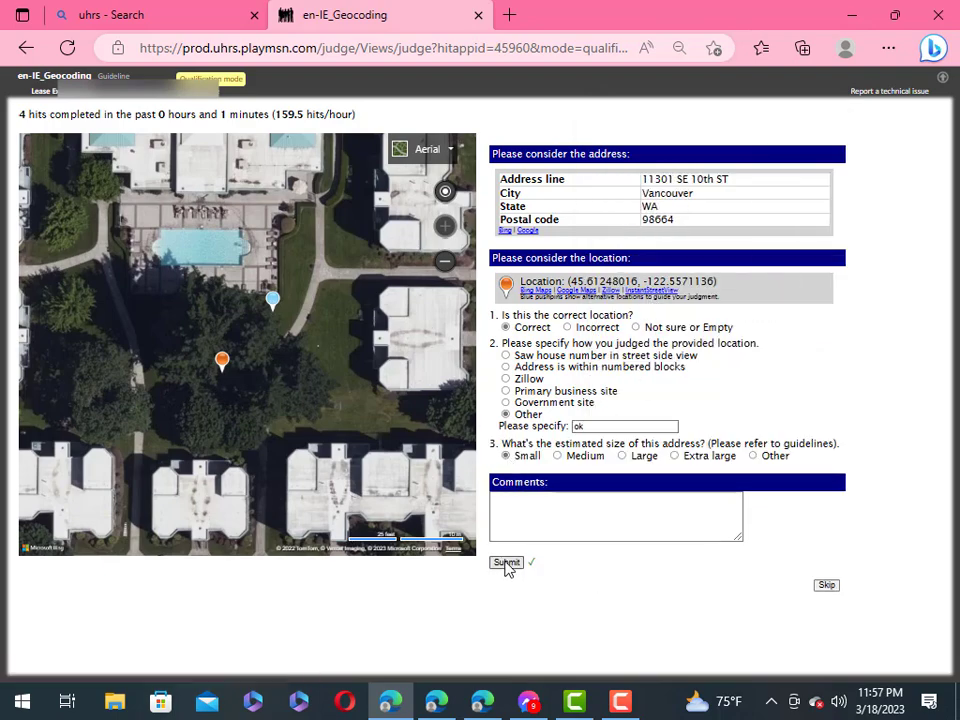
{"action": "left_click", "coordinate": [507, 562]}
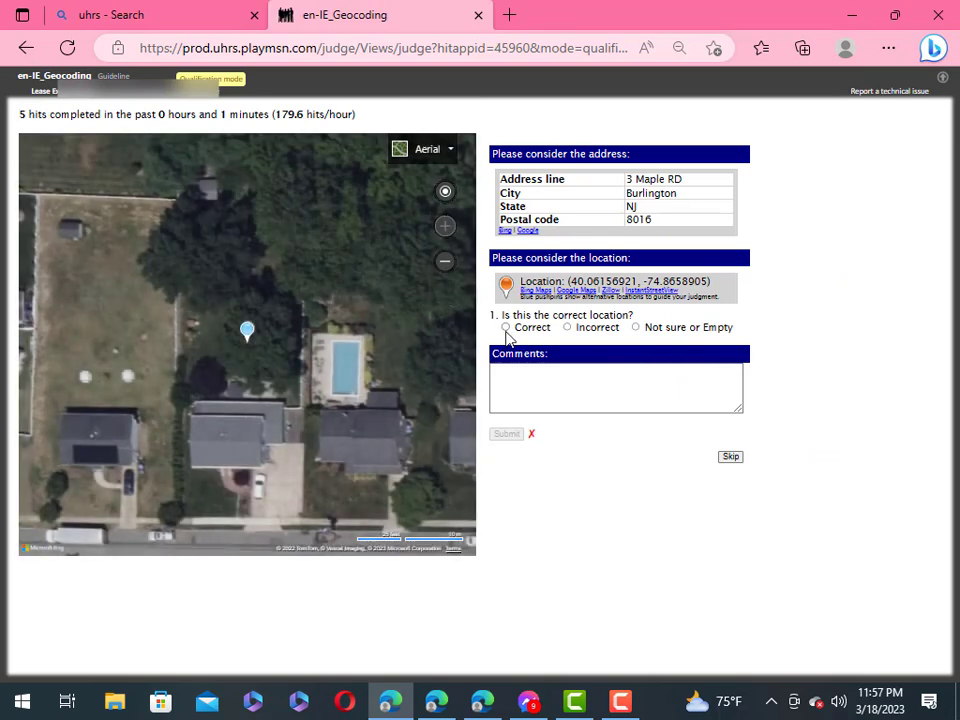
Step: Submit the sixth HIT as Correct, Other 'ok', Small
{"action": "left_click", "coordinate": [506, 328]}
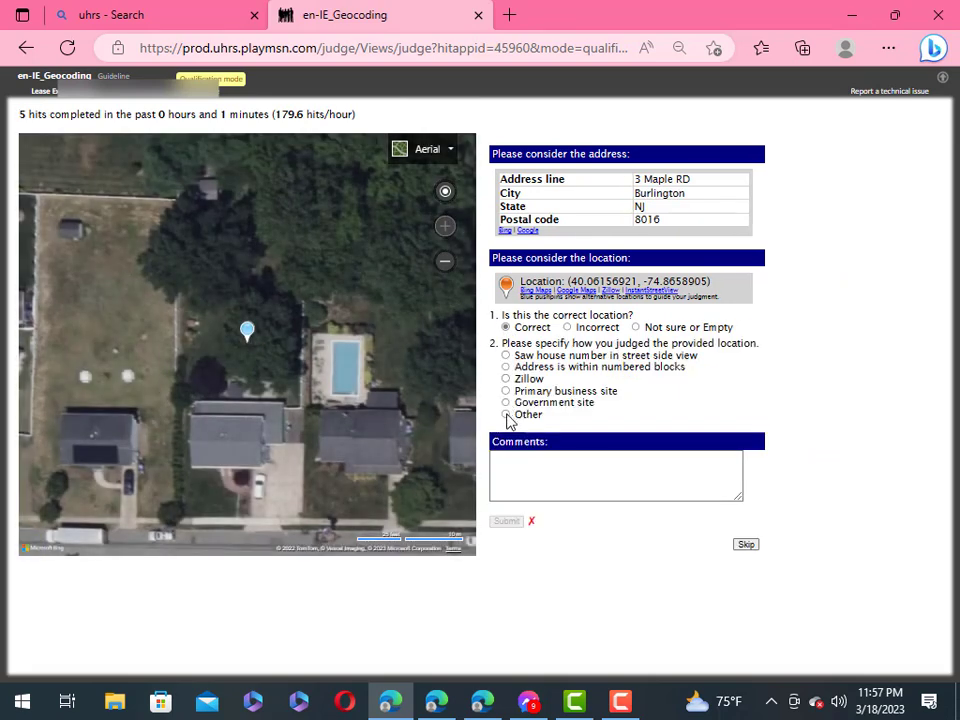
{"action": "left_click", "coordinate": [506, 415]}
{"action": "left_click", "coordinate": [604, 425]}
{"action": "right_click", "coordinate": [604, 425]}
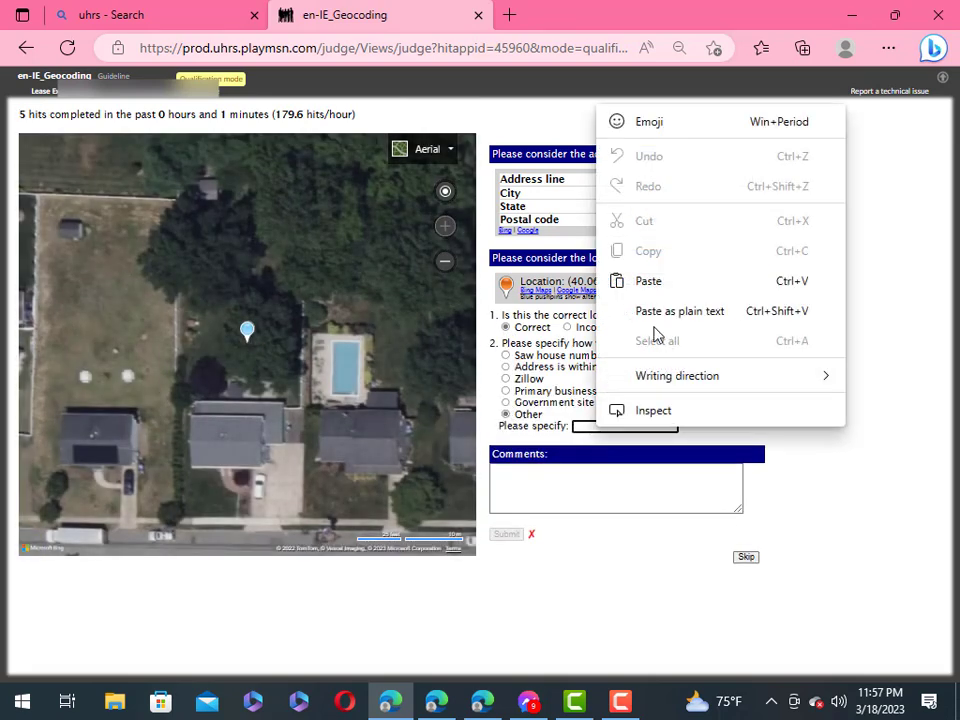
{"action": "left_click", "coordinate": [650, 281]}
{"action": "left_click", "coordinate": [506, 456]}
{"action": "left_click", "coordinate": [512, 564]}
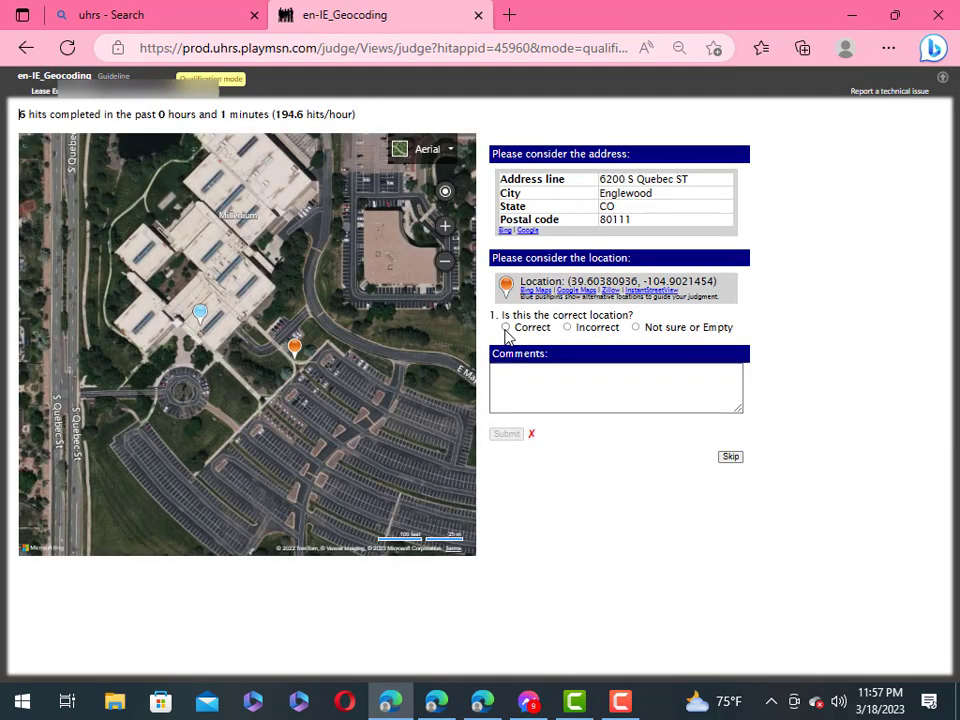
Step: Submit the seventh HIT as Correct, Other 'ok', Small
{"action": "left_click", "coordinate": [506, 327]}
{"action": "left_click", "coordinate": [506, 414]}
{"action": "left_click", "coordinate": [585, 427]}
{"action": "right_click", "coordinate": [585, 427]}
{"action": "left_click", "coordinate": [639, 281]}
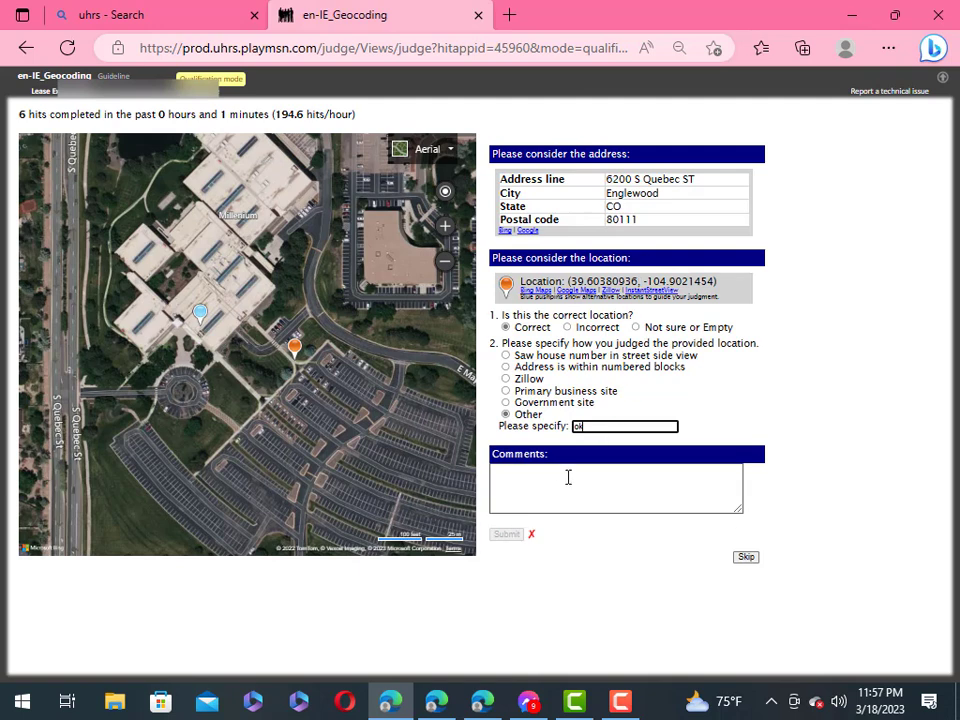
{"action": "left_click", "coordinate": [586, 557]}
{"action": "left_click", "coordinate": [505, 455]}
{"action": "left_click", "coordinate": [508, 563]}
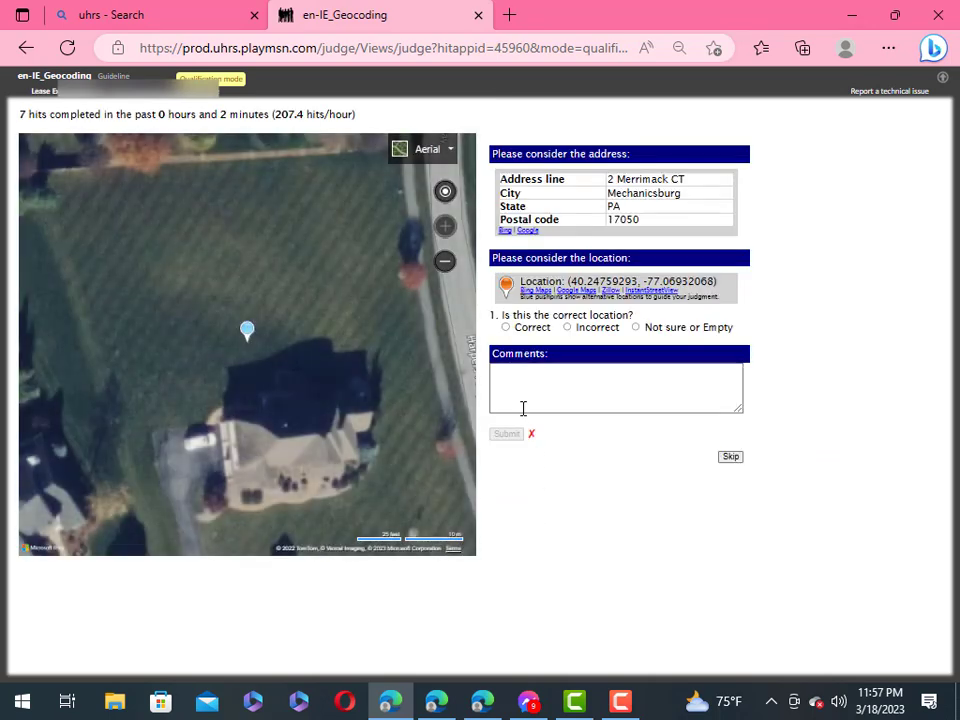
Step: Submit the eighth HIT as Correct, Other 'ok', Small
{"action": "left_click", "coordinate": [506, 327]}
{"action": "left_click", "coordinate": [506, 414]}
{"action": "left_click", "coordinate": [591, 426]}
{"action": "right_click", "coordinate": [589, 426]}
{"action": "left_click", "coordinate": [651, 279]}
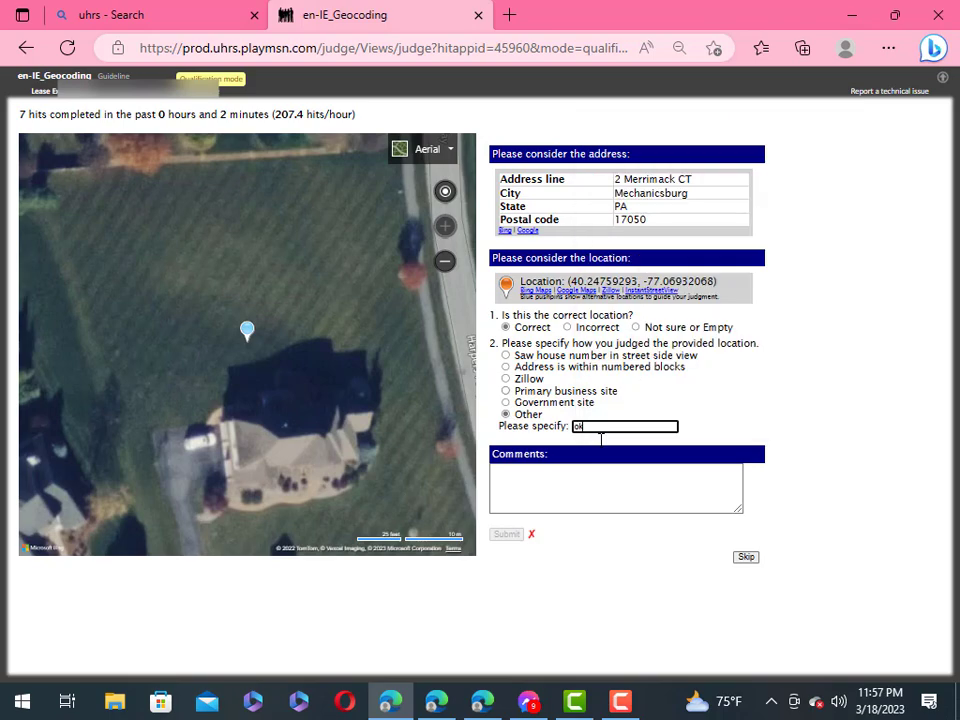
{"action": "left_click", "coordinate": [506, 455]}
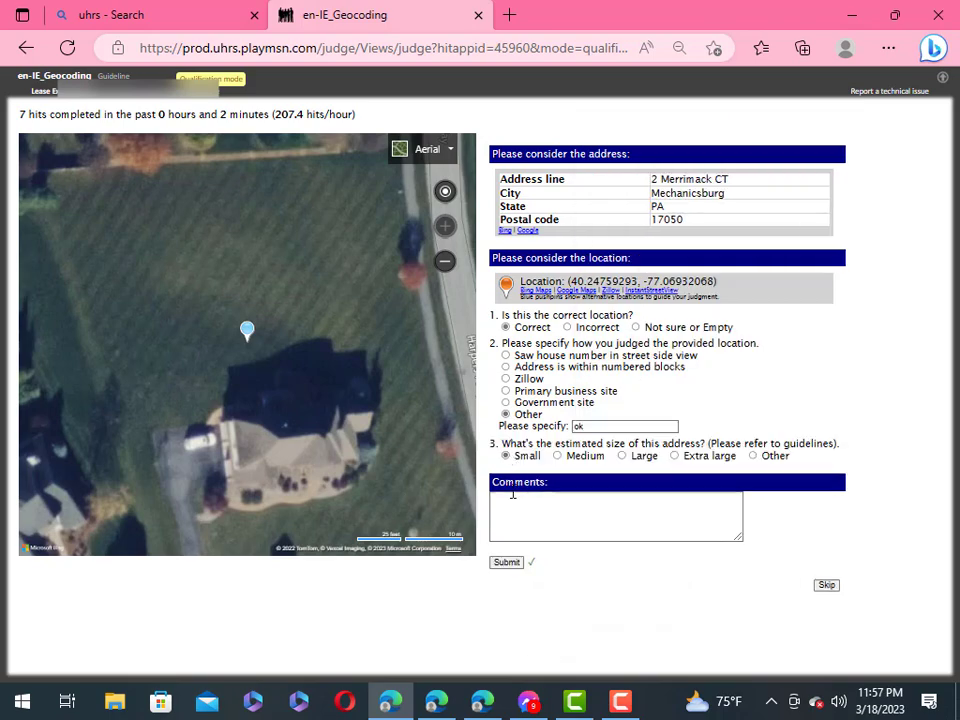
{"action": "left_click", "coordinate": [508, 563]}
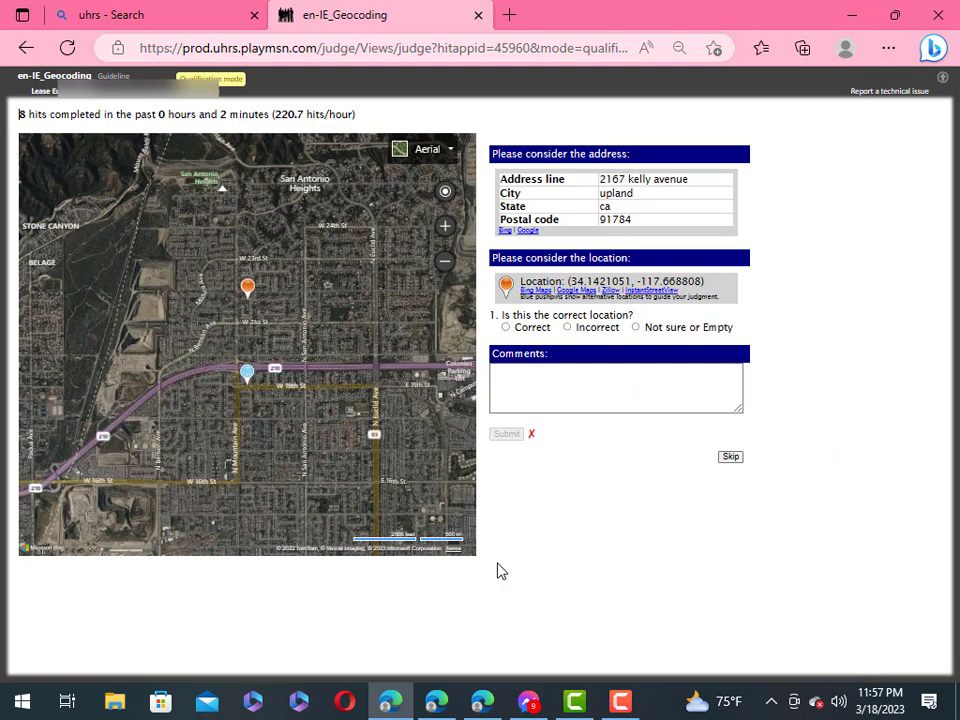
{"action": "left_click", "coordinate": [505, 327]}
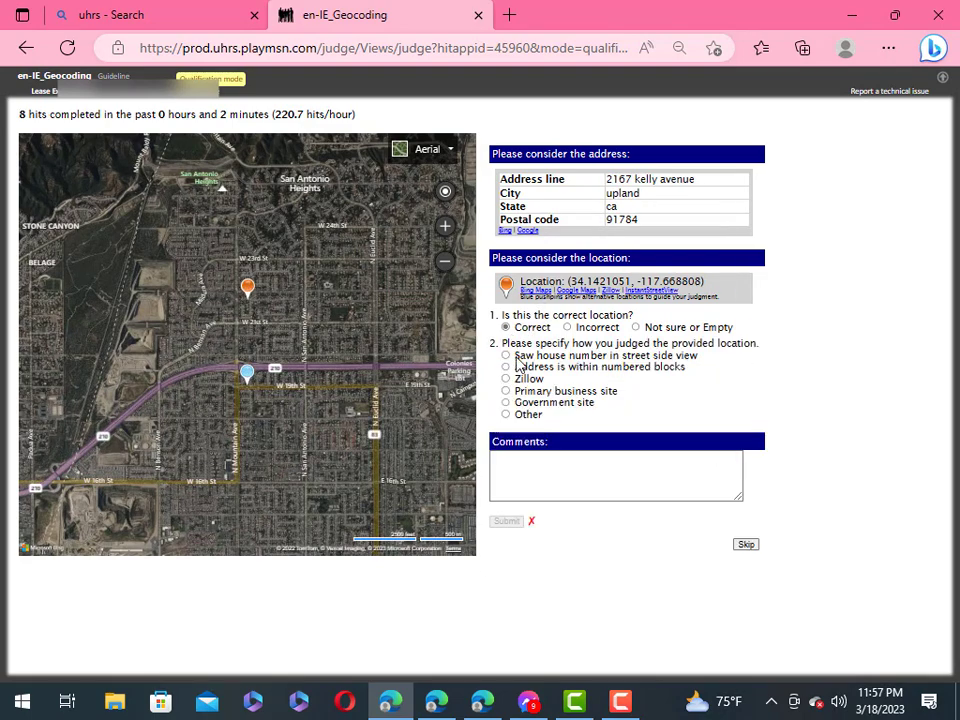
{"action": "left_click", "coordinate": [505, 414]}
{"action": "left_click", "coordinate": [602, 428]}
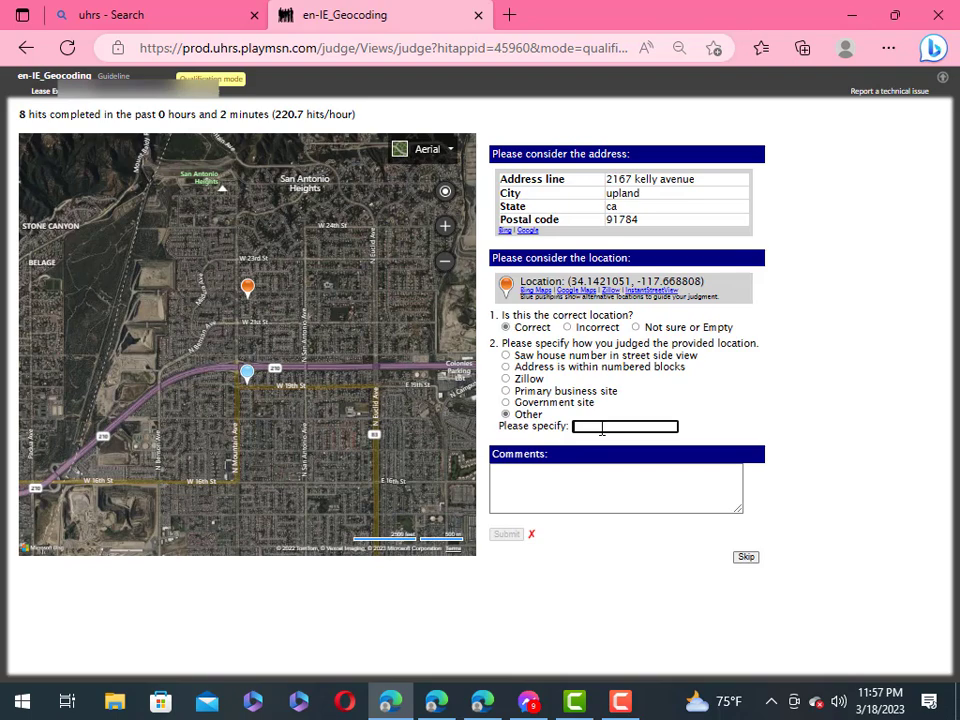
{"action": "right_click", "coordinate": [602, 428]}
{"action": "left_click", "coordinate": [661, 284]}
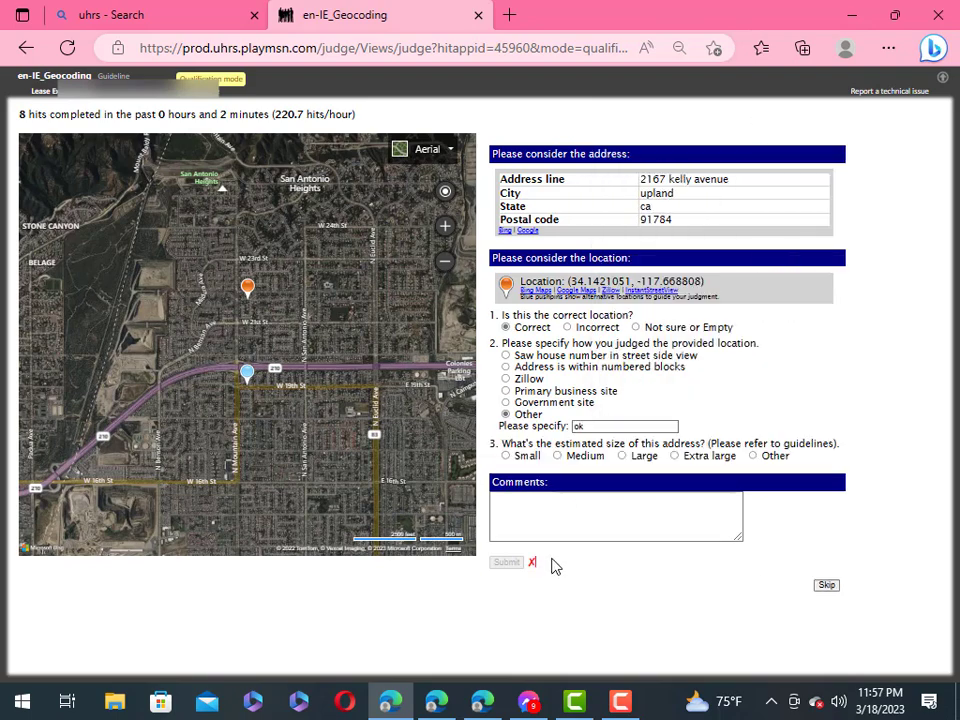
{"action": "left_click", "coordinate": [505, 455]}
{"action": "left_click", "coordinate": [506, 562]}
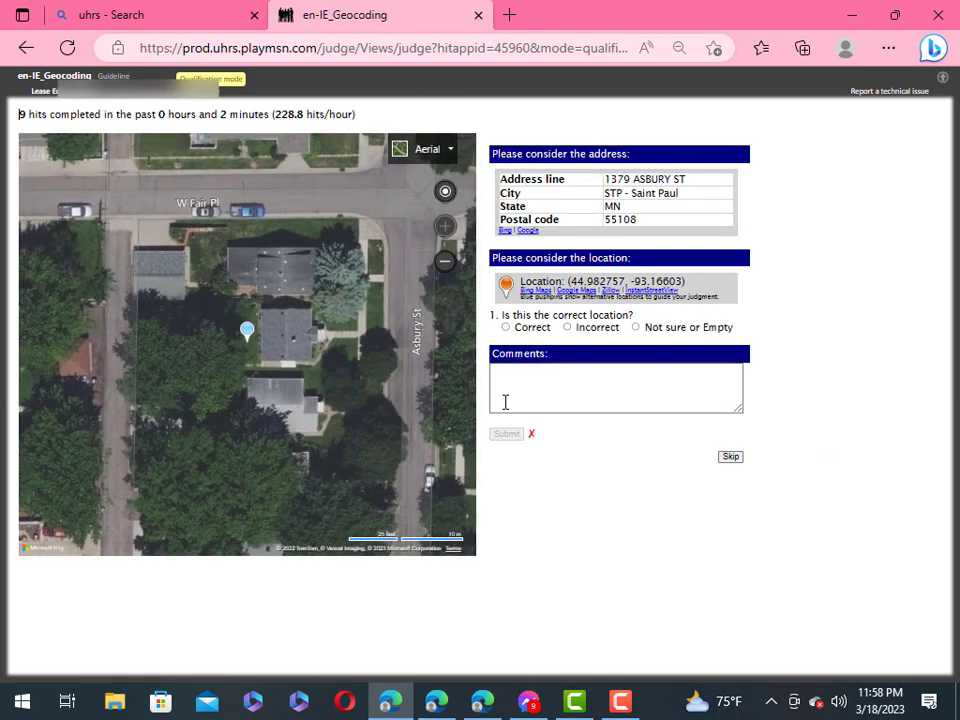
{"action": "left_click", "coordinate": [505, 327]}
{"action": "left_click", "coordinate": [507, 414]}
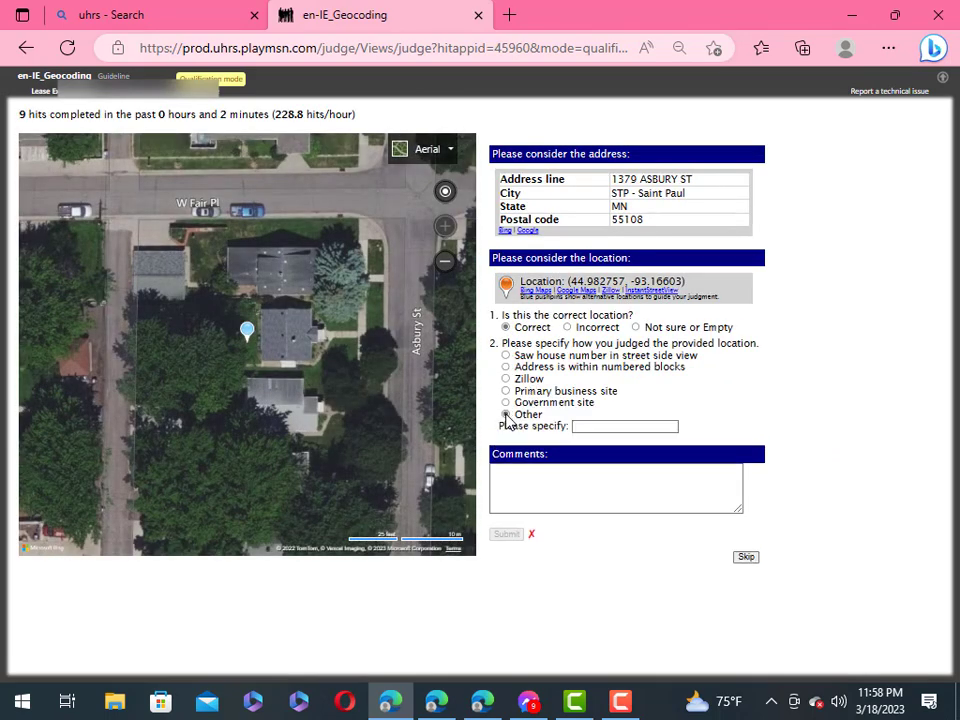
{"action": "left_click", "coordinate": [598, 426]}
{"action": "right_click", "coordinate": [598, 426]}
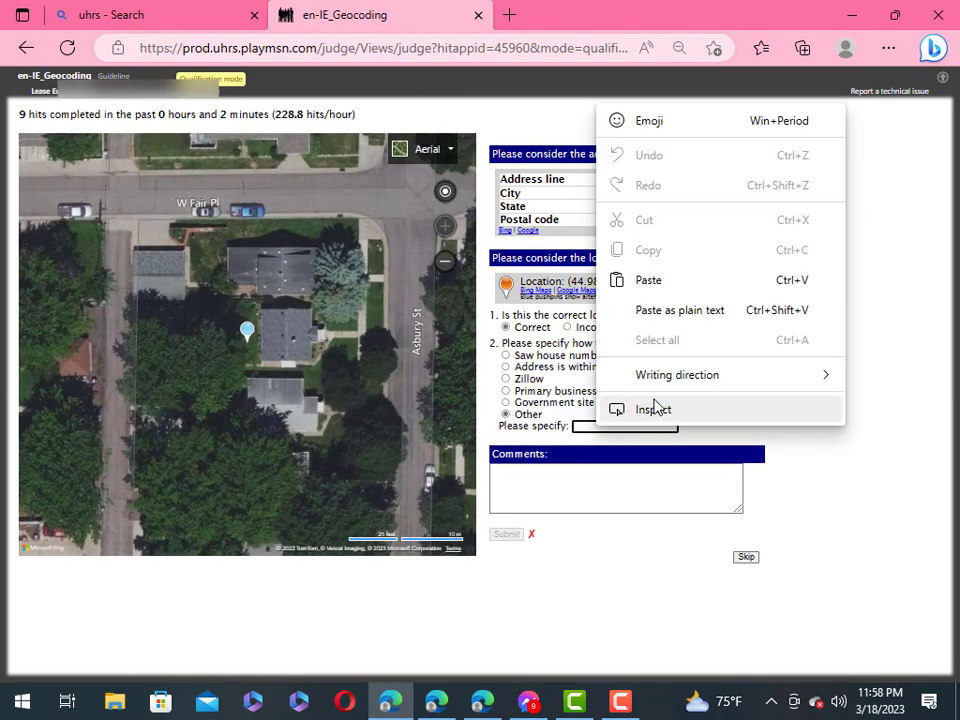
{"action": "left_click", "coordinate": [652, 283]}
{"action": "left_click", "coordinate": [506, 456]}
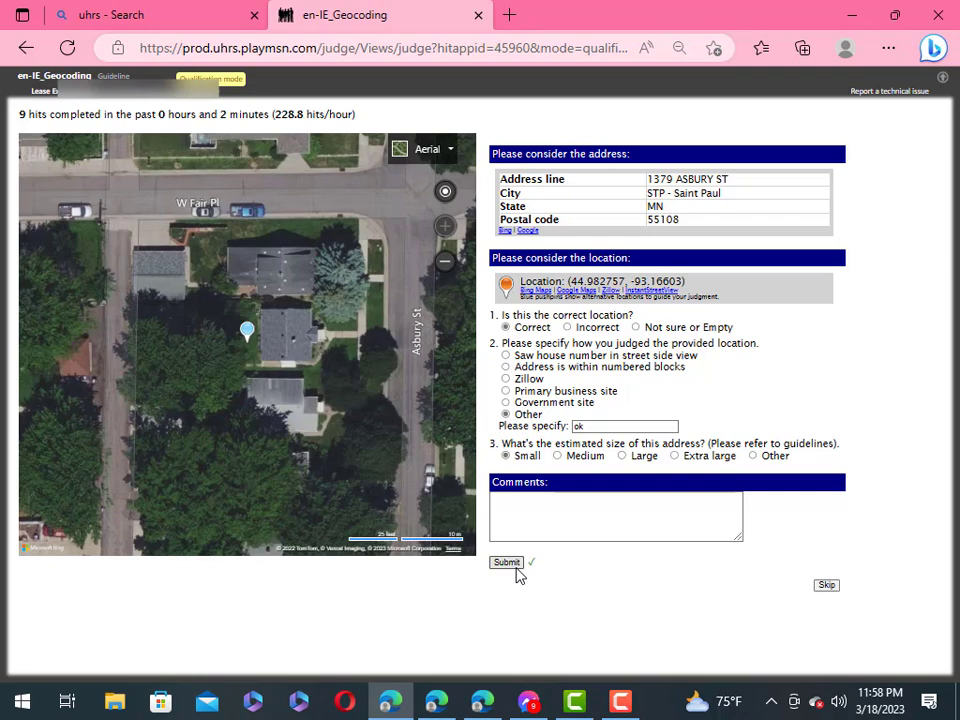
{"action": "left_click", "coordinate": [506, 566]}
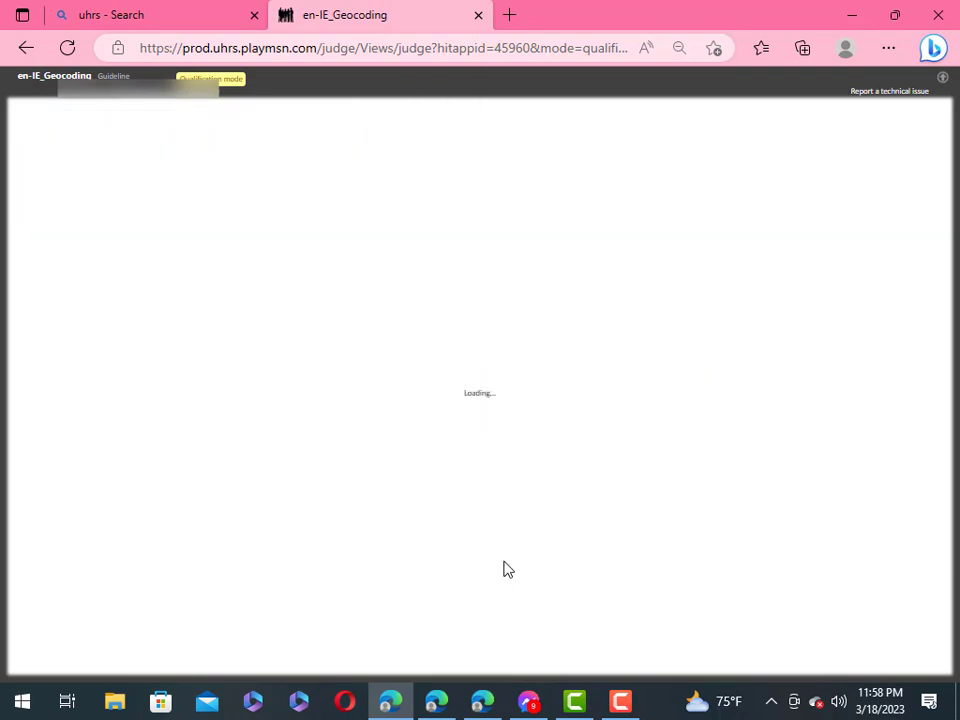
Step: Submit the New York address HIT as Correct, Other 'ok', Small
{"action": "left_click", "coordinate": [506, 327]}
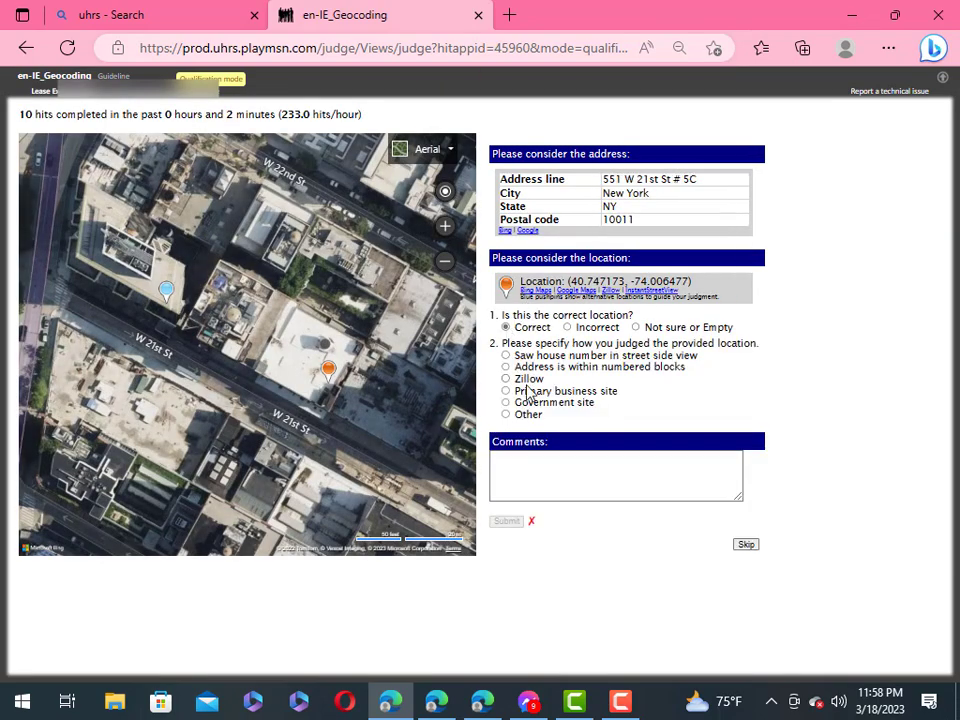
{"action": "left_click", "coordinate": [505, 414]}
{"action": "left_click", "coordinate": [606, 426]}
{"action": "right_click", "coordinate": [606, 427]}
{"action": "left_click", "coordinate": [664, 281]}
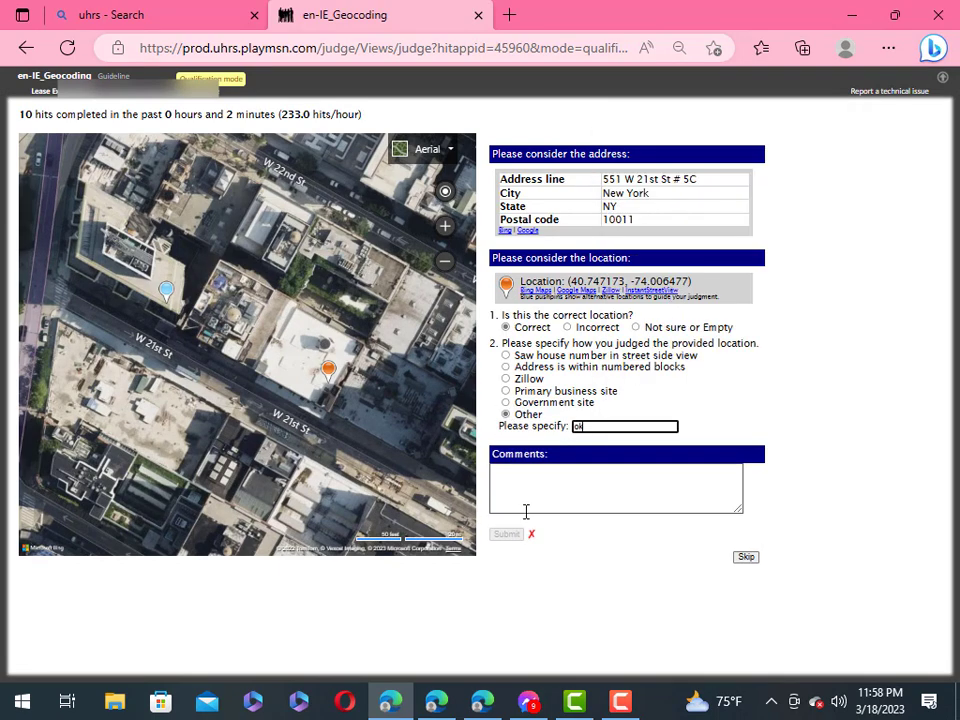
{"action": "left_click", "coordinate": [506, 455]}
{"action": "left_click", "coordinate": [508, 562]}
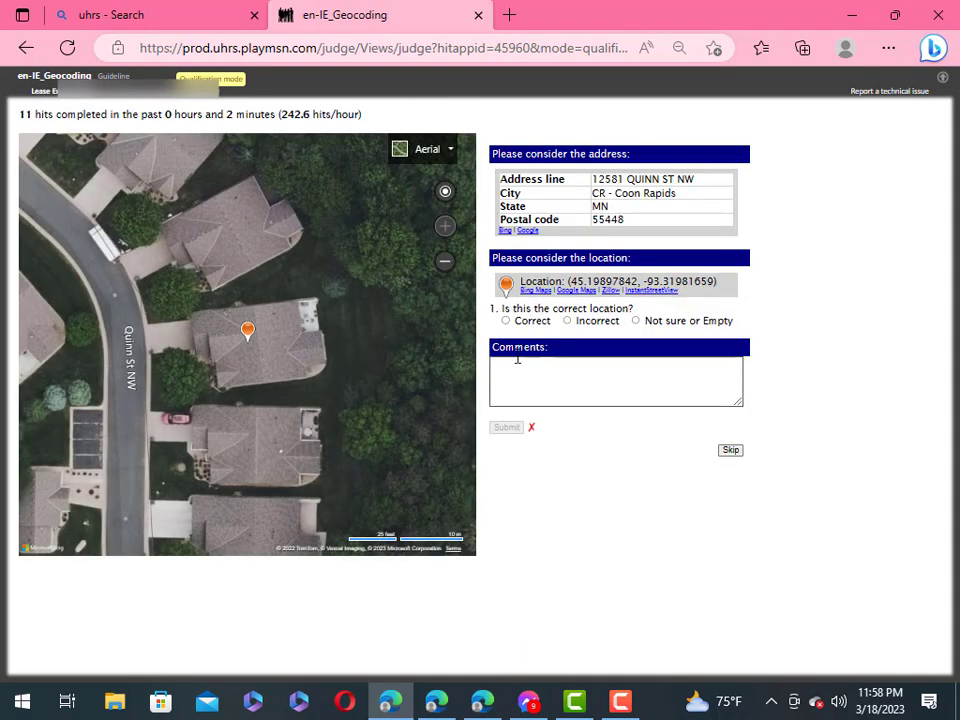
Step: Submit the Quinn St NW HIT as Correct, Other 'ok', Small
{"action": "left_click", "coordinate": [505, 320]}
{"action": "left_click", "coordinate": [505, 407]}
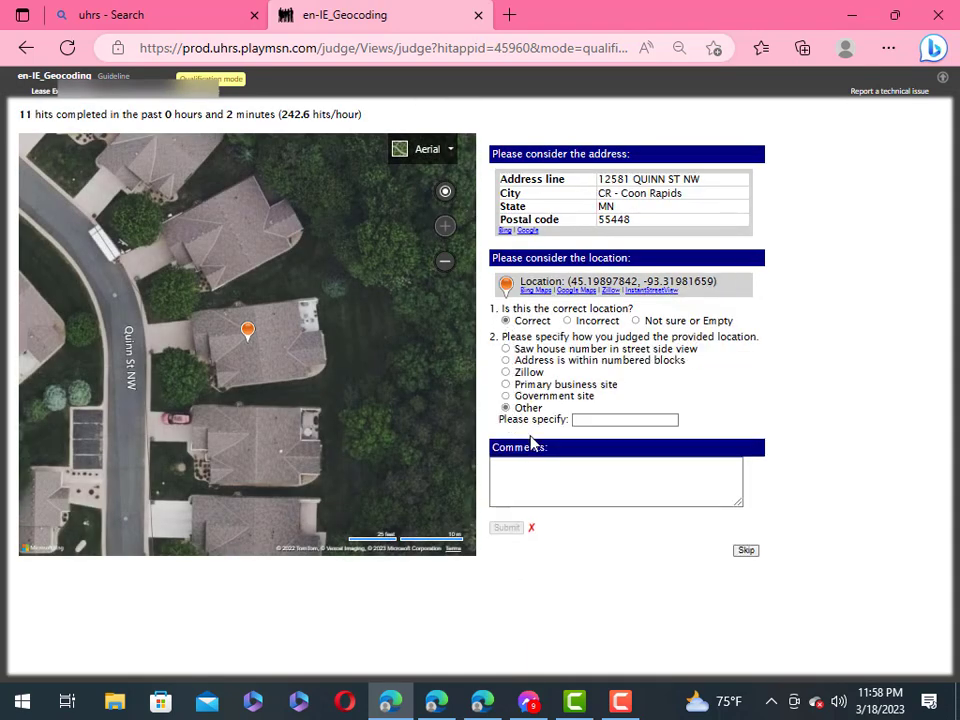
{"action": "left_click", "coordinate": [600, 420]}
{"action": "right_click", "coordinate": [600, 420]}
{"action": "left_click", "coordinate": [669, 304]}
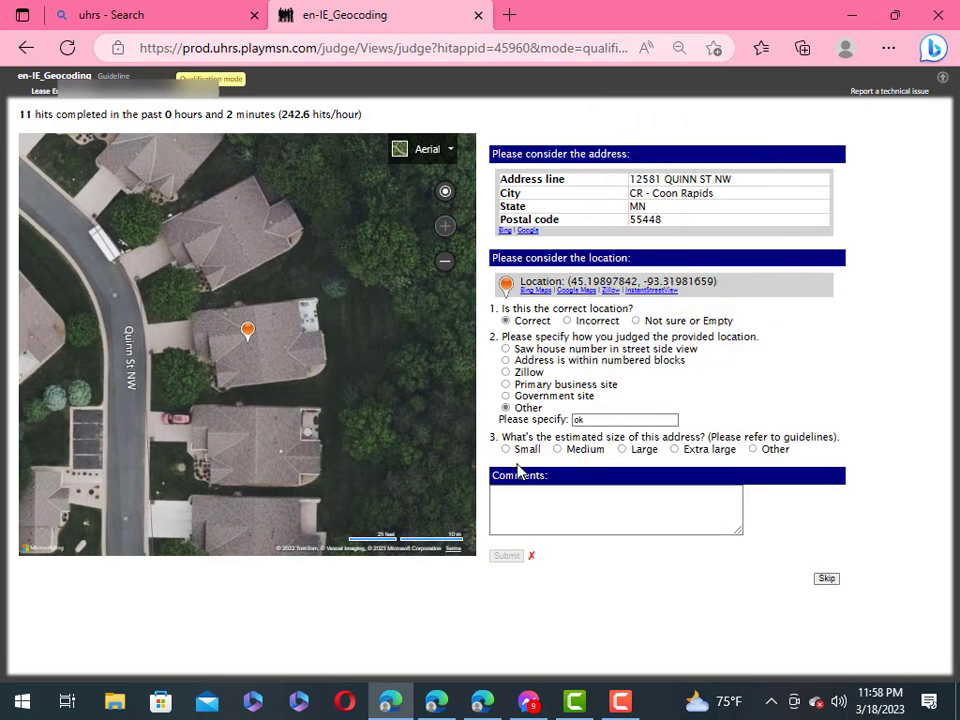
{"action": "left_click", "coordinate": [506, 449]}
{"action": "left_click", "coordinate": [507, 557]}
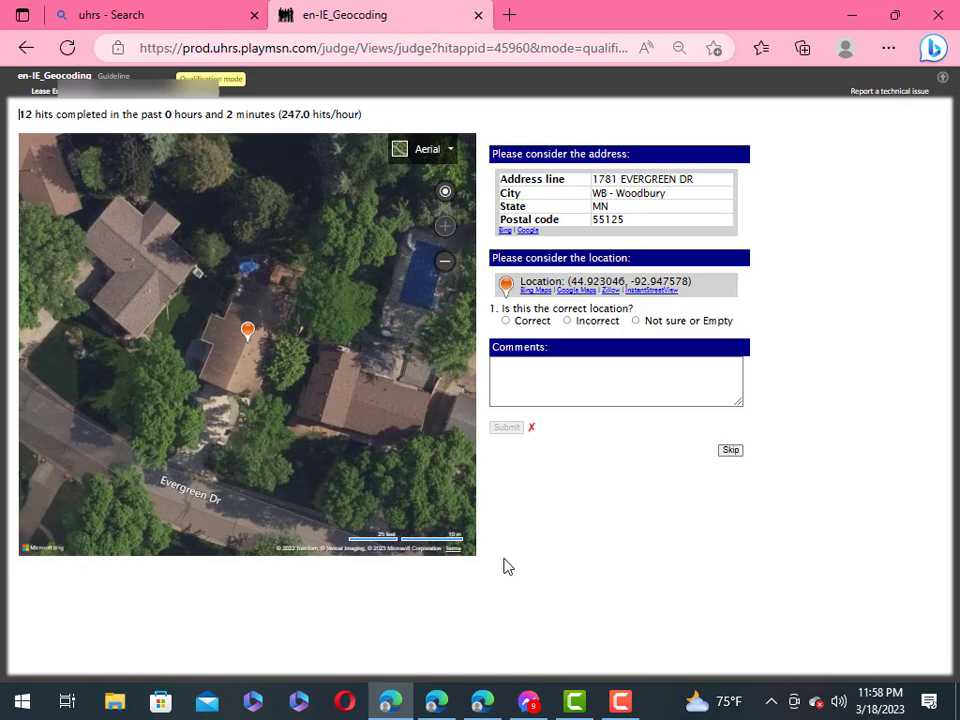
Step: Submit the Evergreen Dr HIT as Correct, Other 'ok', Small
{"action": "left_click", "coordinate": [506, 320]}
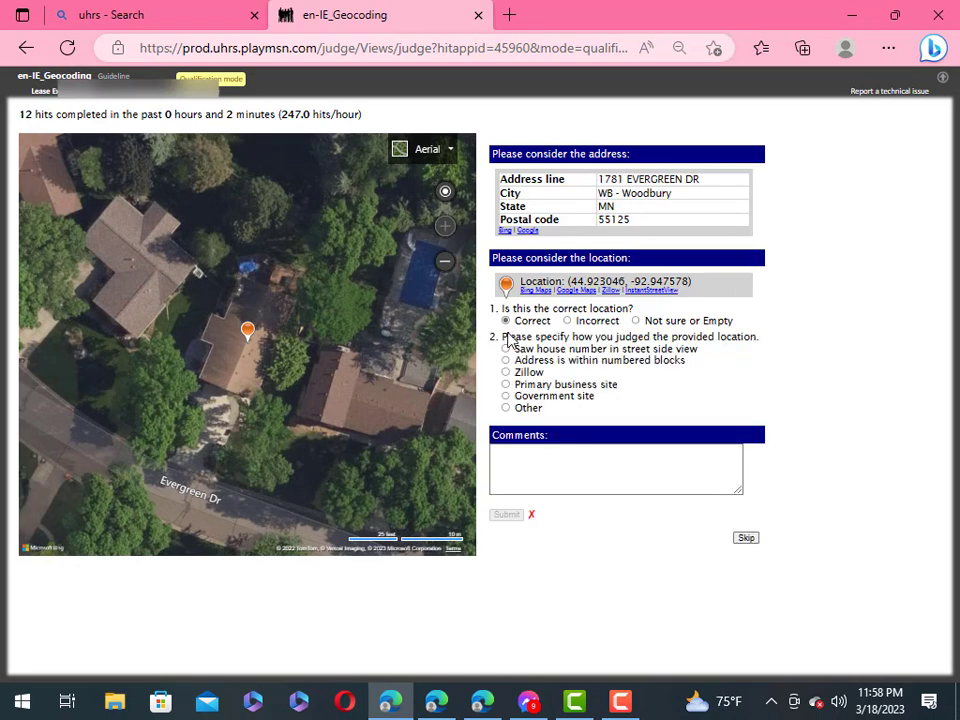
{"action": "left_click", "coordinate": [507, 409]}
{"action": "left_click", "coordinate": [578, 420]}
{"action": "right_click", "coordinate": [588, 420]}
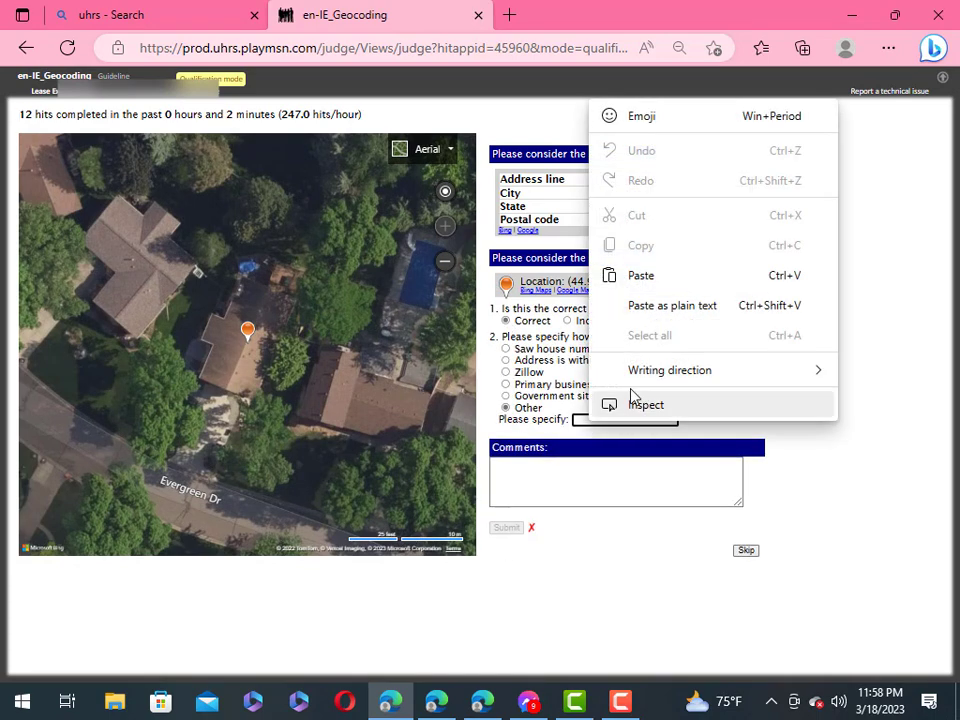
{"action": "left_click", "coordinate": [650, 285]}
{"action": "left_click", "coordinate": [506, 449]}
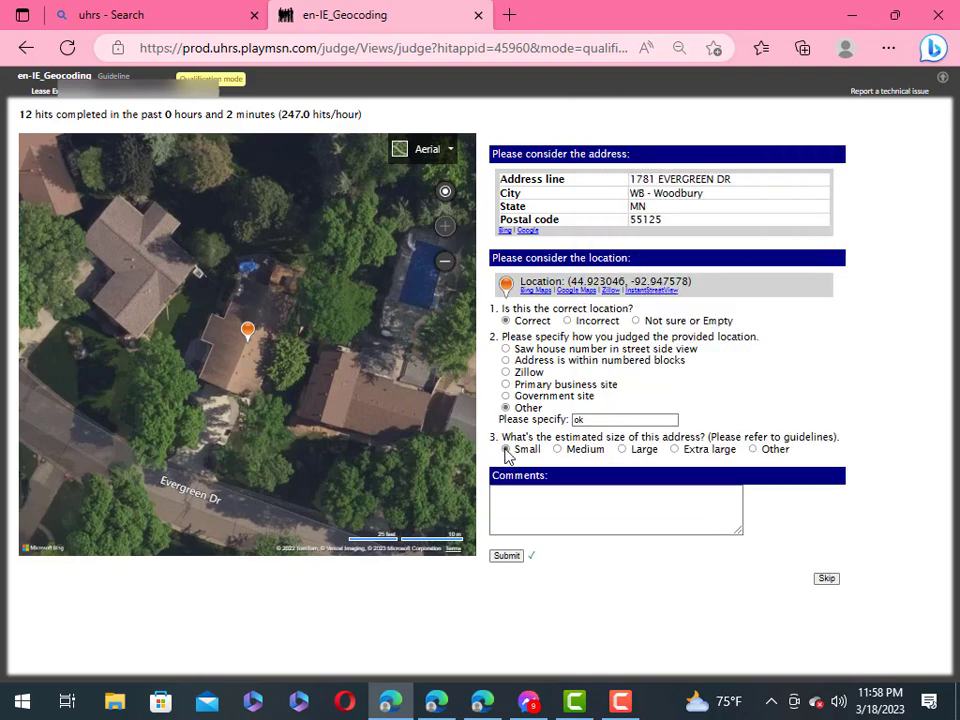
{"action": "left_click", "coordinate": [506, 556]}
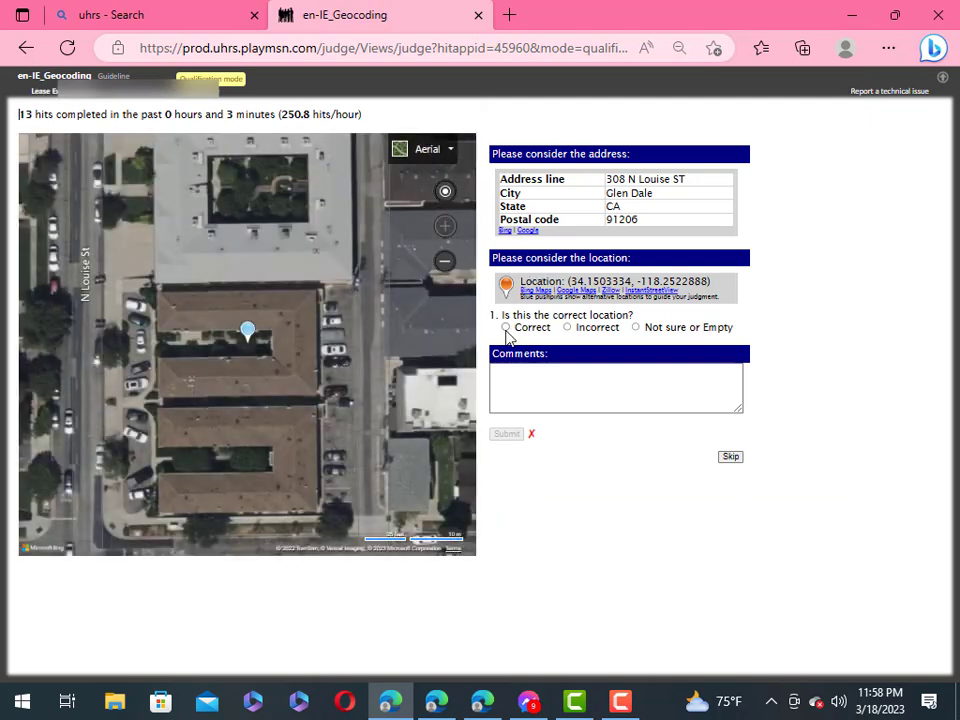
{"action": "left_click", "coordinate": [506, 328]}
{"action": "left_click", "coordinate": [506, 414]}
{"action": "left_click", "coordinate": [589, 427]}
{"action": "right_click", "coordinate": [589, 425]}
{"action": "left_click", "coordinate": [662, 306]}
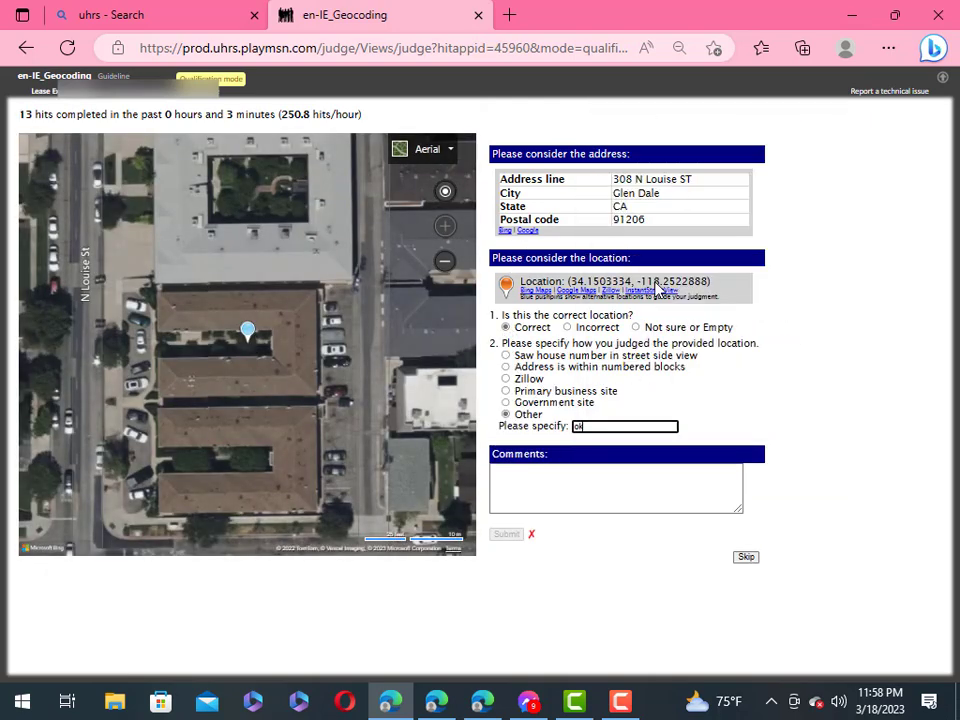
{"action": "left_click", "coordinate": [679, 561]}
{"action": "left_click", "coordinate": [506, 456]}
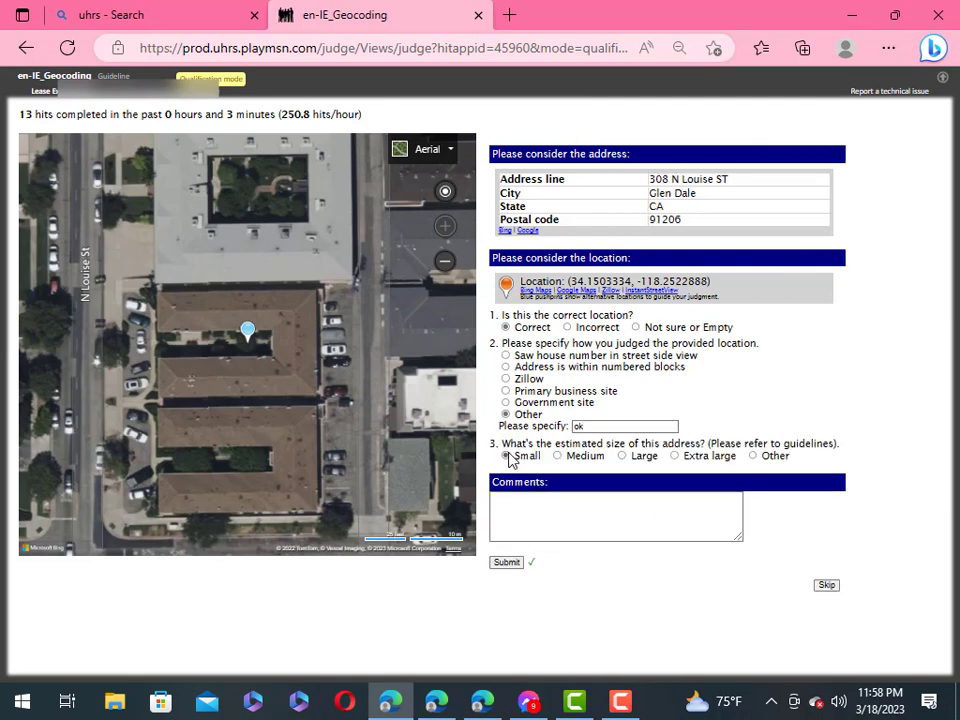
{"action": "left_click", "coordinate": [510, 563]}
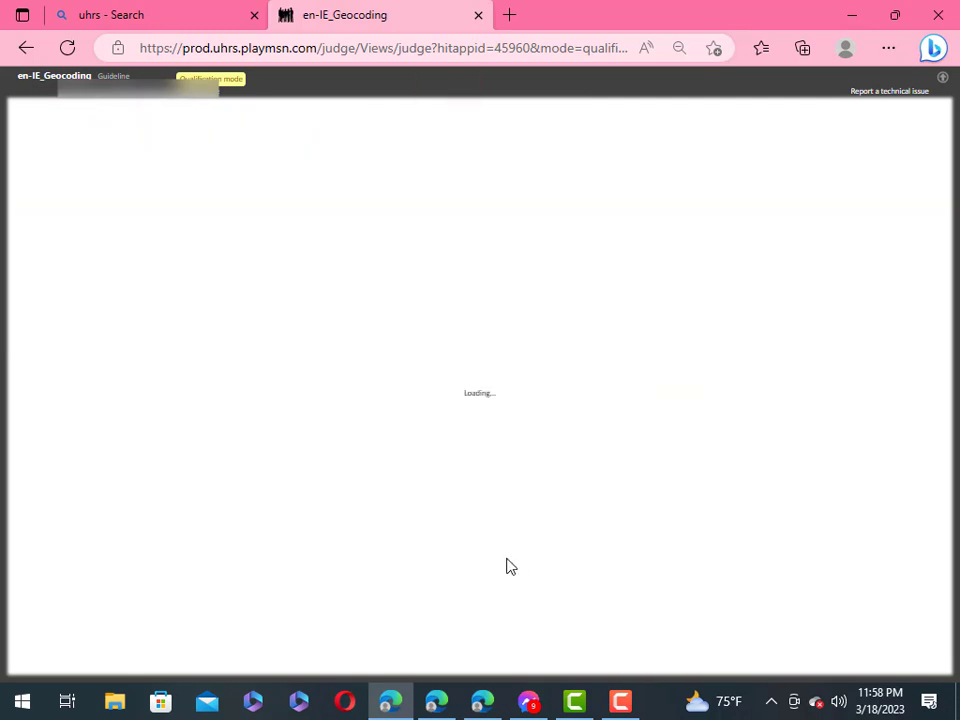
{"action": "left_click", "coordinate": [506, 327]}
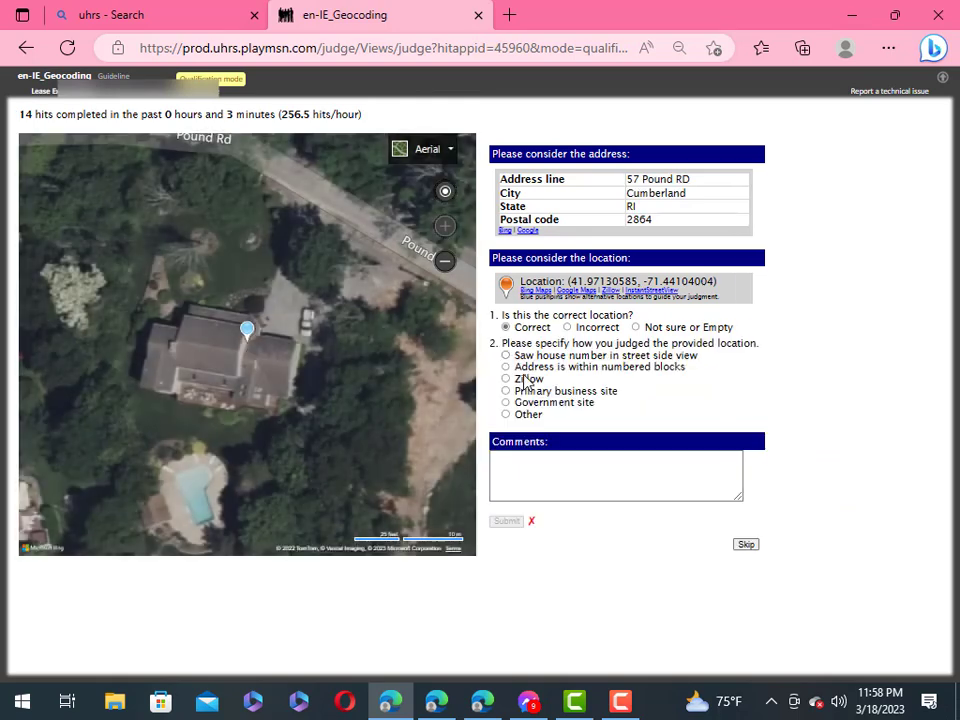
{"action": "left_click", "coordinate": [506, 414]}
{"action": "right_click", "coordinate": [589, 428]}
{"action": "left_click", "coordinate": [645, 283]}
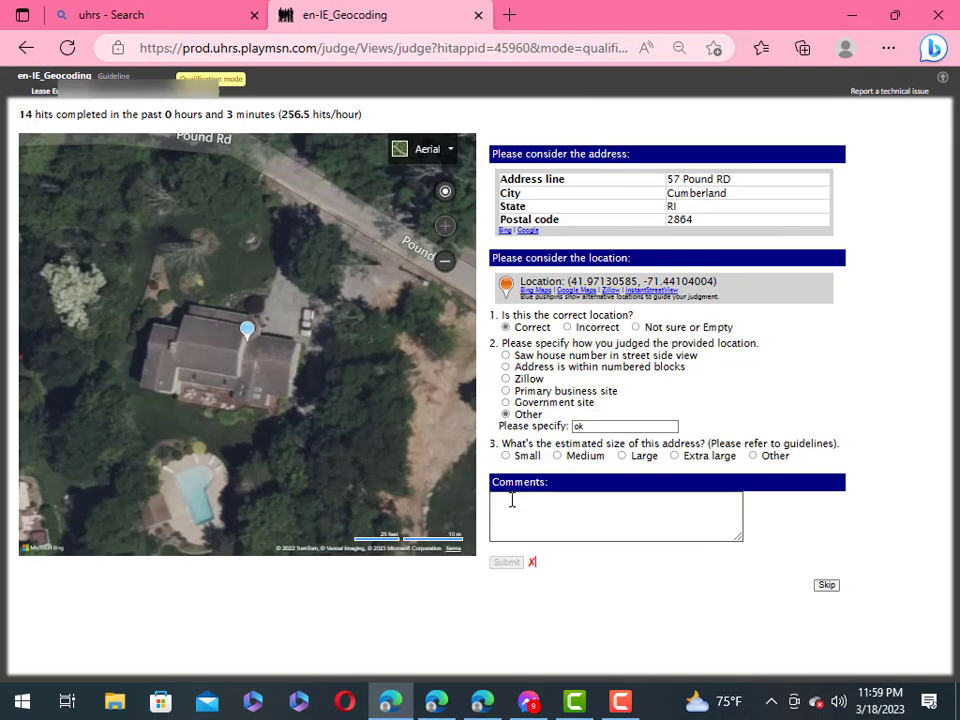
{"action": "left_click", "coordinate": [506, 455]}
{"action": "left_click", "coordinate": [510, 566]}
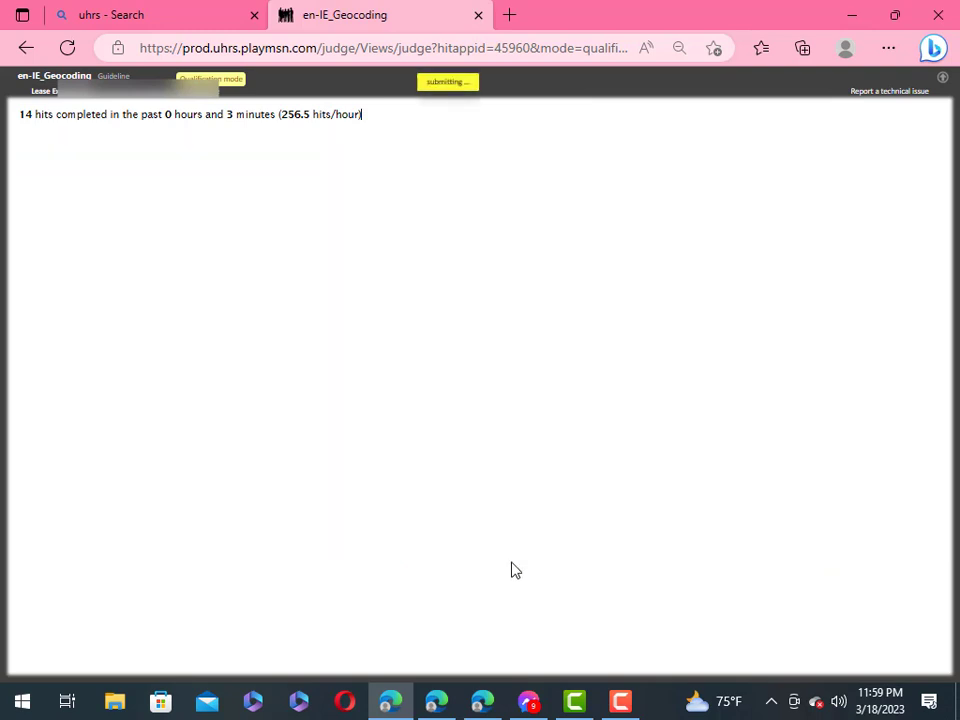